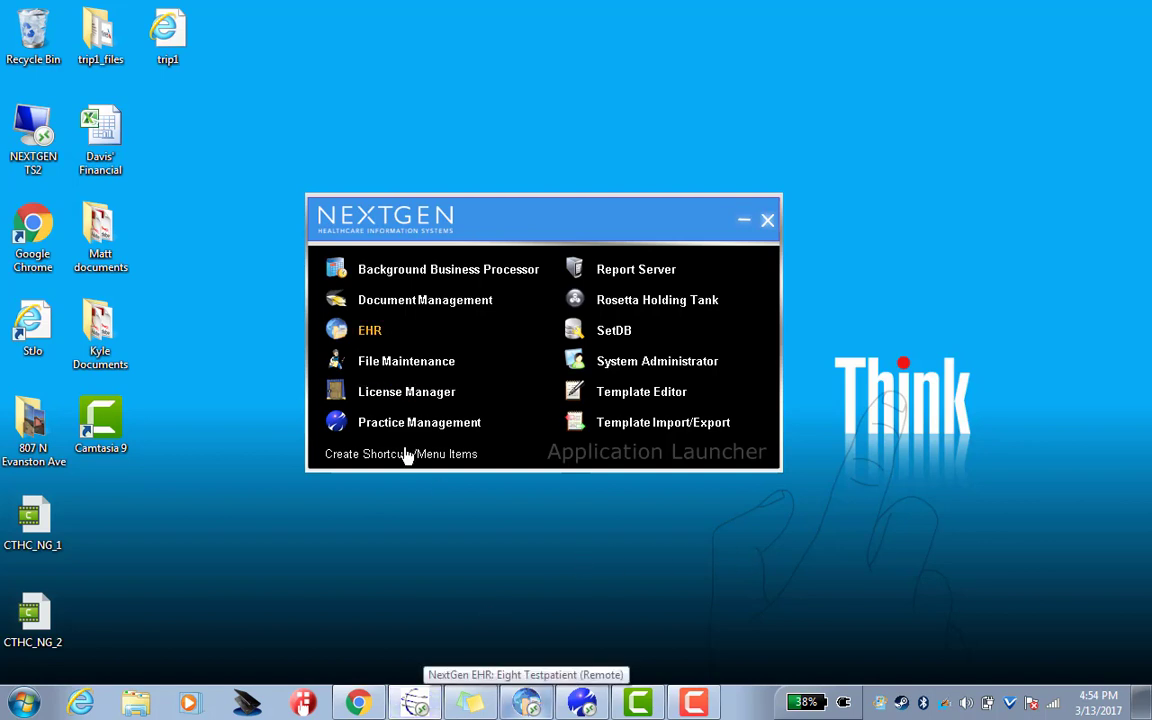
Bring the already open NextGen EHR patient chart to the front
{"action": "left_click", "coordinate": [531, 707]}
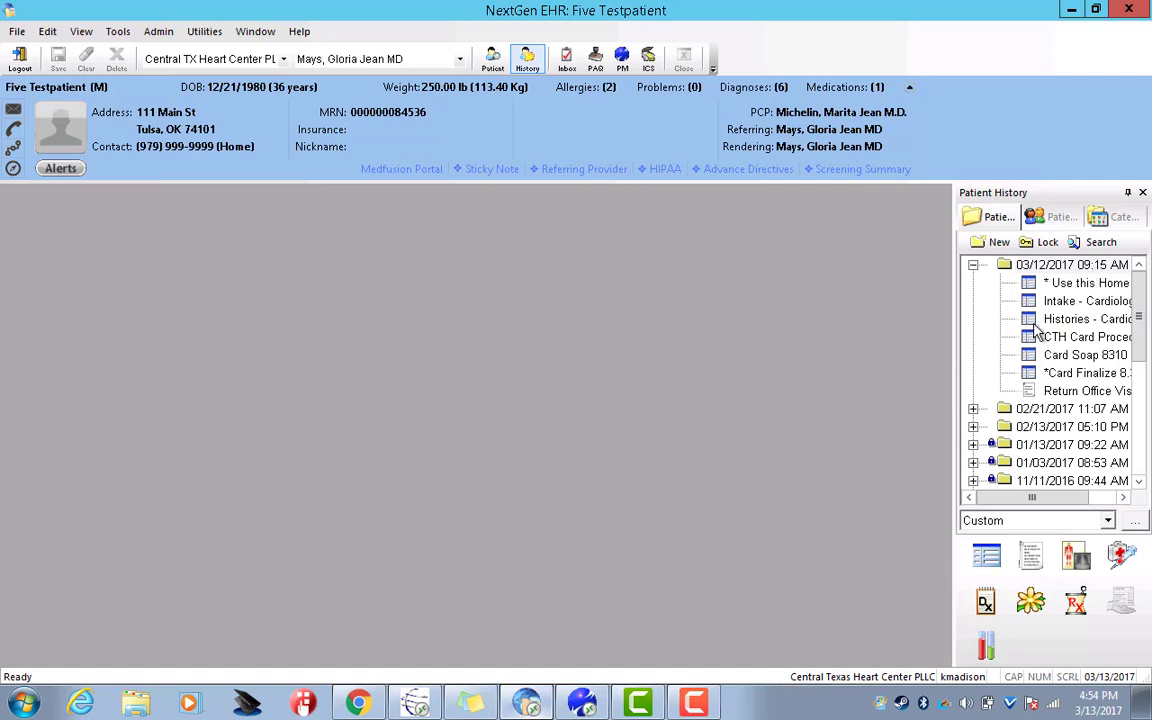
Open the preferred Card Submit Superbill 836 template for the 03/12/2017 09:15 AM encounter
{"action": "left_click", "coordinate": [1052, 266]}
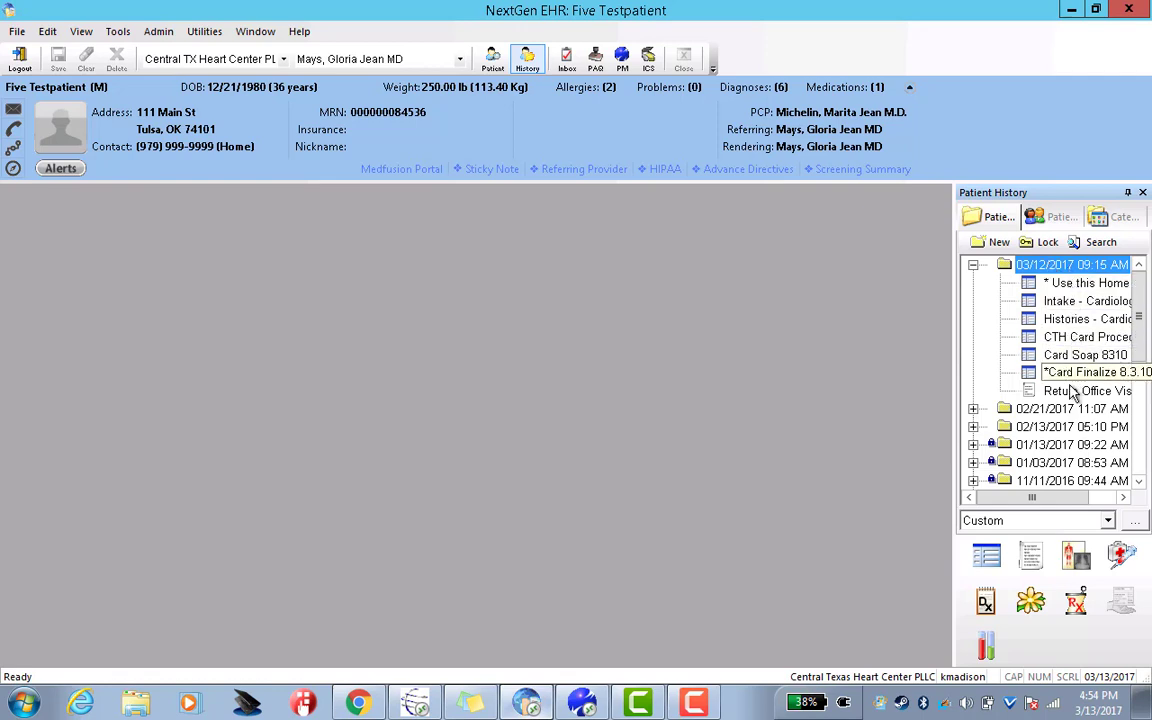
{"action": "left_click", "coordinate": [985, 558]}
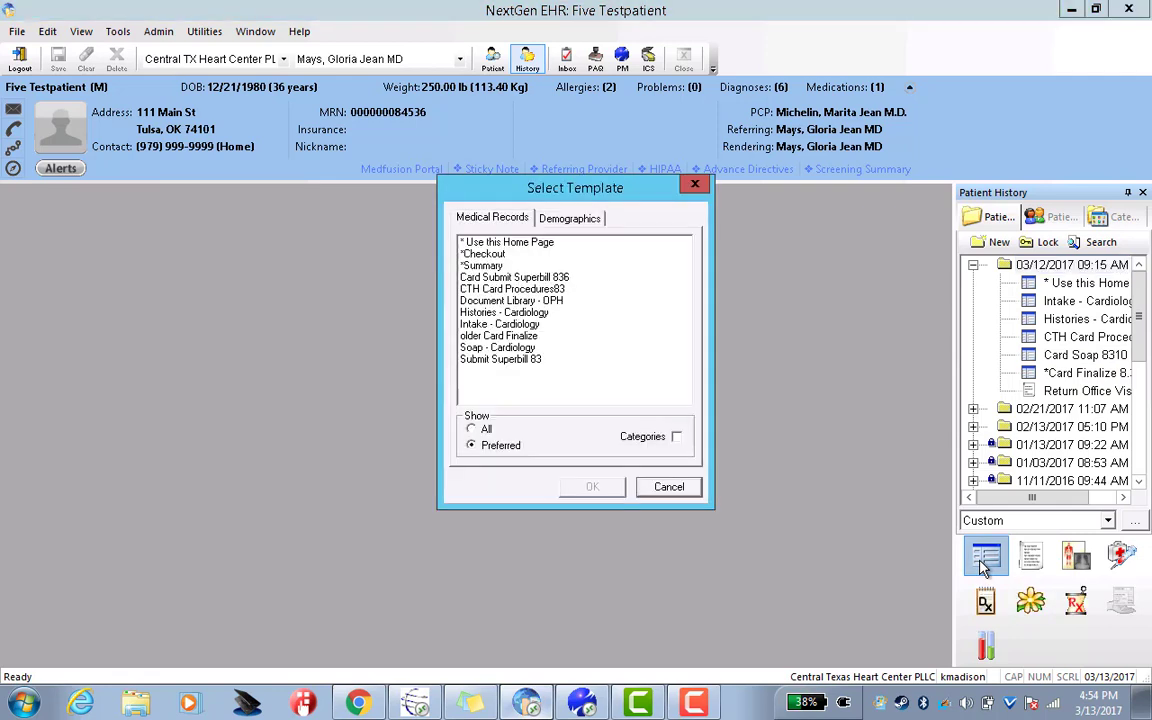
{"action": "left_click", "coordinate": [472, 446]}
{"action": "left_click", "coordinate": [558, 280]}
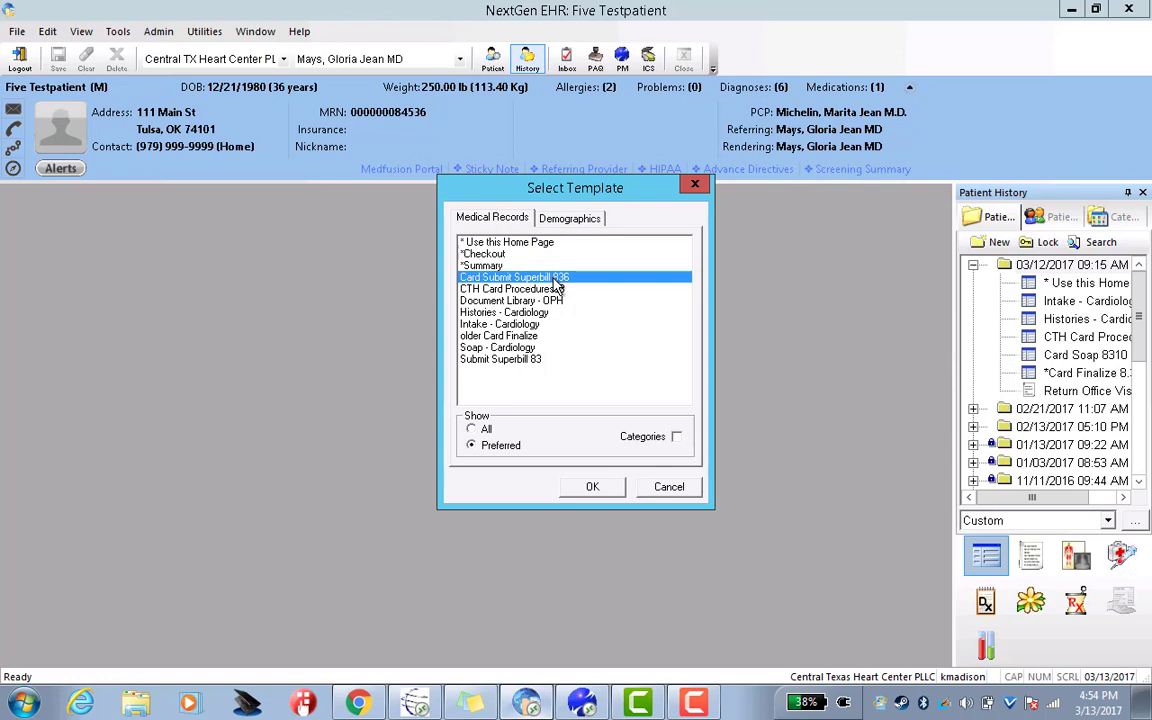
{"action": "left_click", "coordinate": [592, 487]}
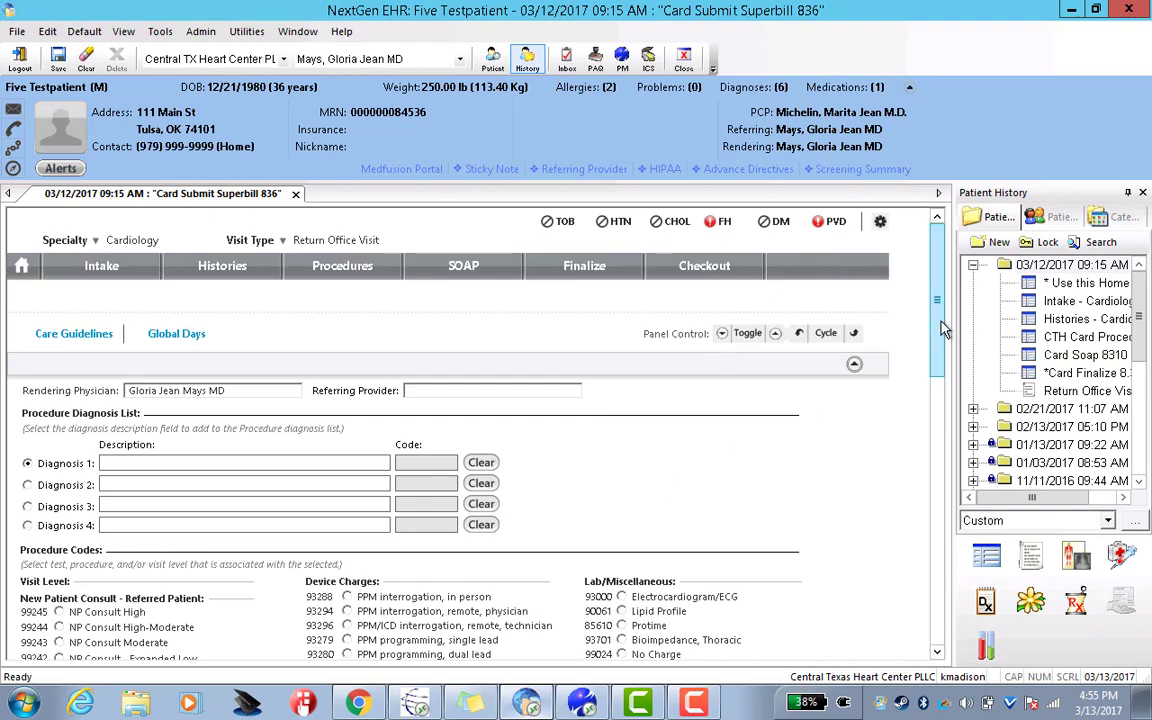
Scroll down the superbill to the Procedure Codes section and the empty procedure table
{"action": "scroll", "coordinate": [945, 333], "scroll_direction": "down", "scroll_amount": 1}
{"action": "scroll", "coordinate": [945, 345], "scroll_direction": "down", "scroll_amount": 2}
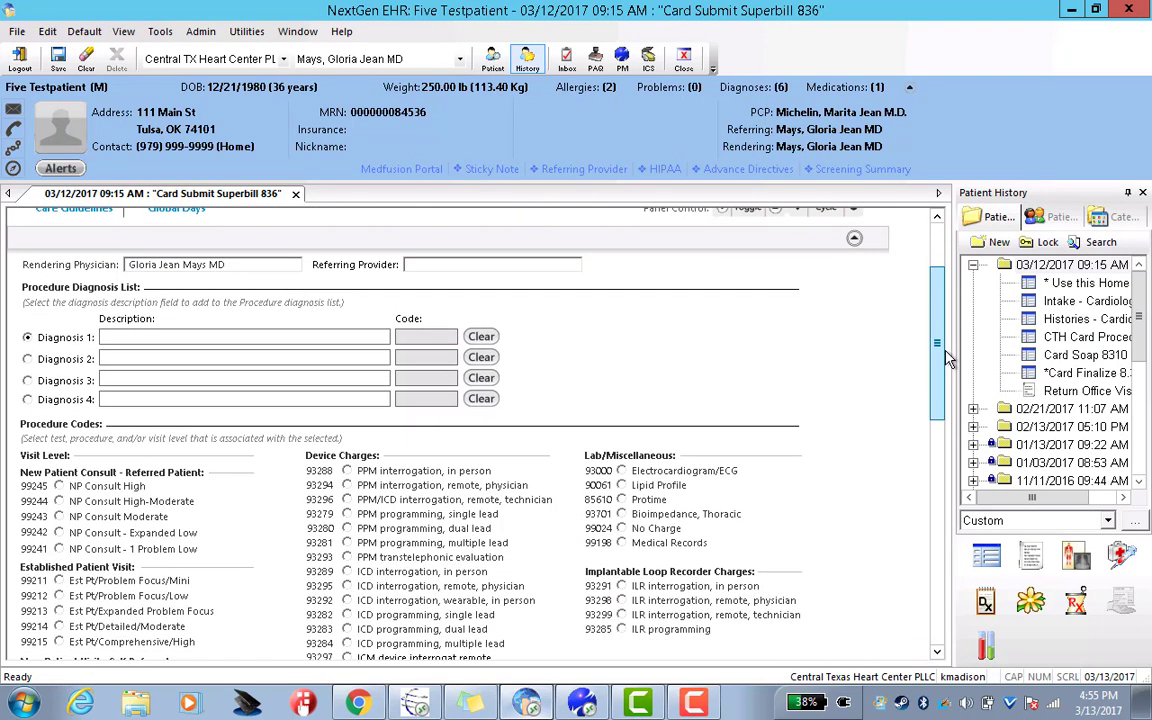
{"action": "scroll", "coordinate": [951, 380], "scroll_direction": "down", "scroll_amount": 2}
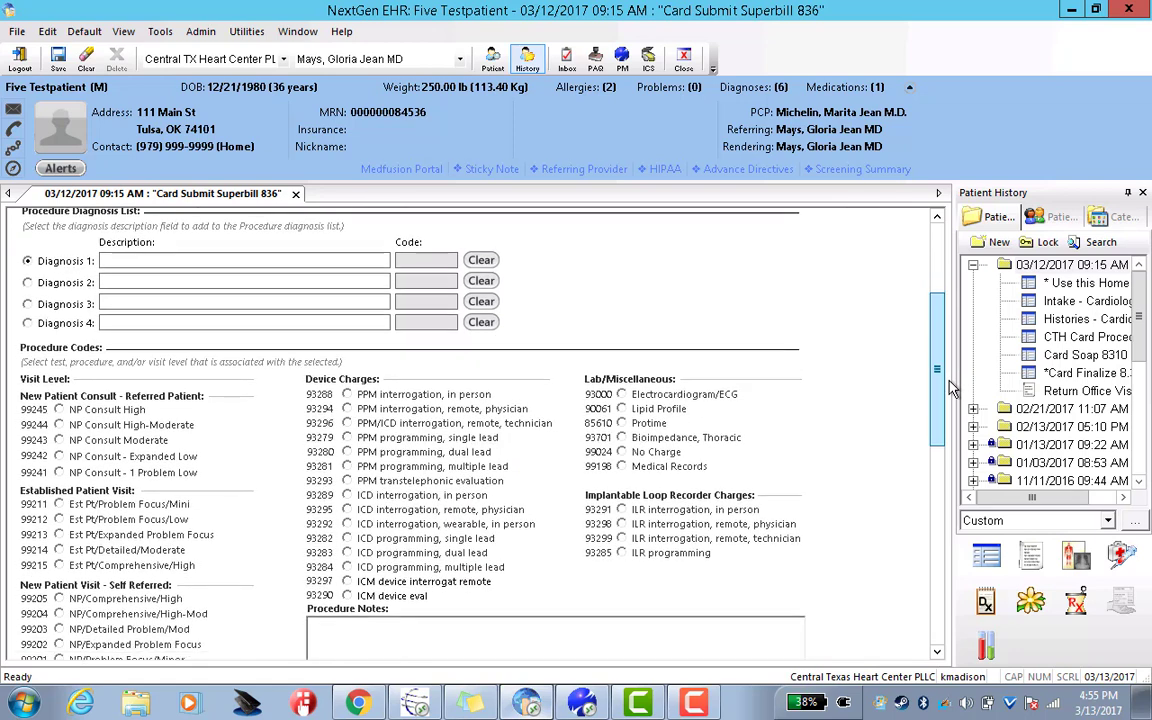
{"action": "scroll", "coordinate": [951, 388], "scroll_direction": "down", "scroll_amount": 2}
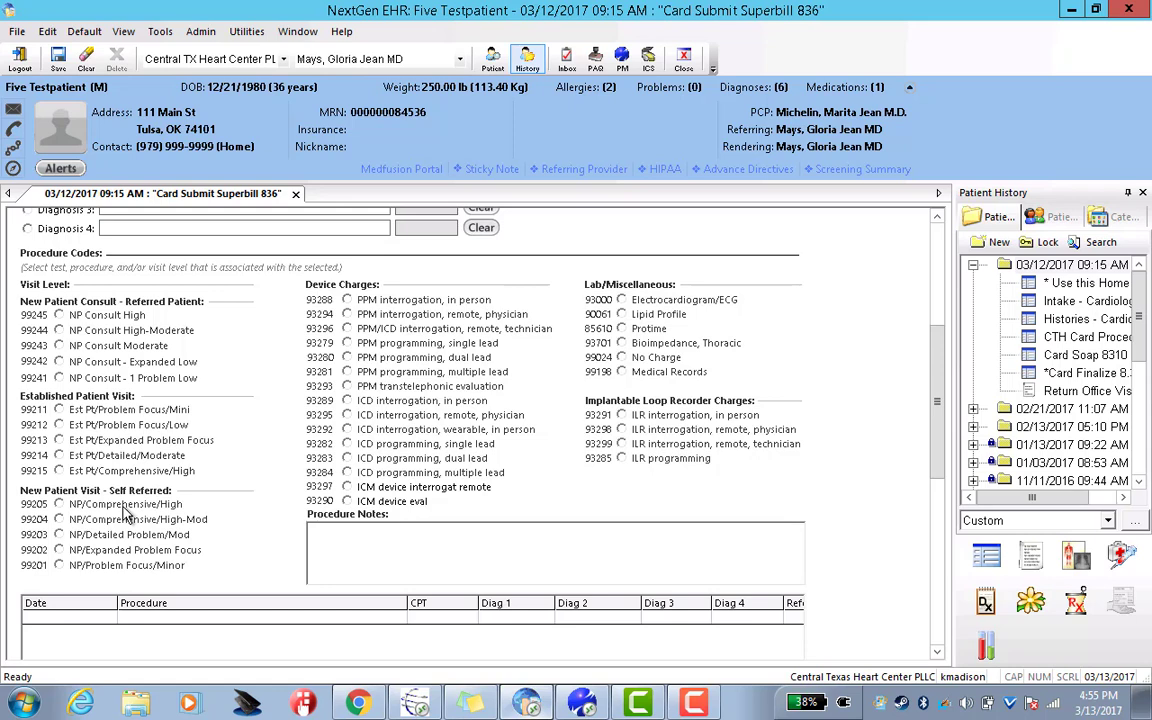
Save the superbill to the 03/12/2017 encounter and start the Diagnosis 1 lookup
{"action": "left_click", "coordinate": [58, 65]}
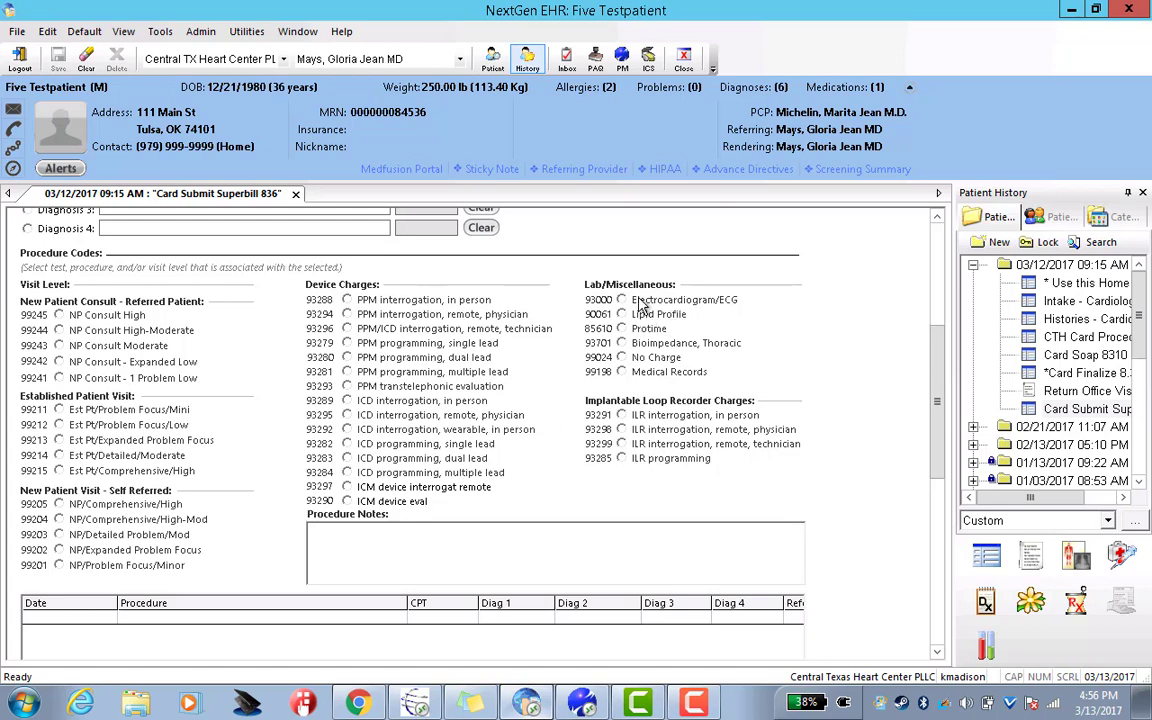
{"action": "scroll", "coordinate": [938, 391], "scroll_direction": "up", "scroll_amount": 5}
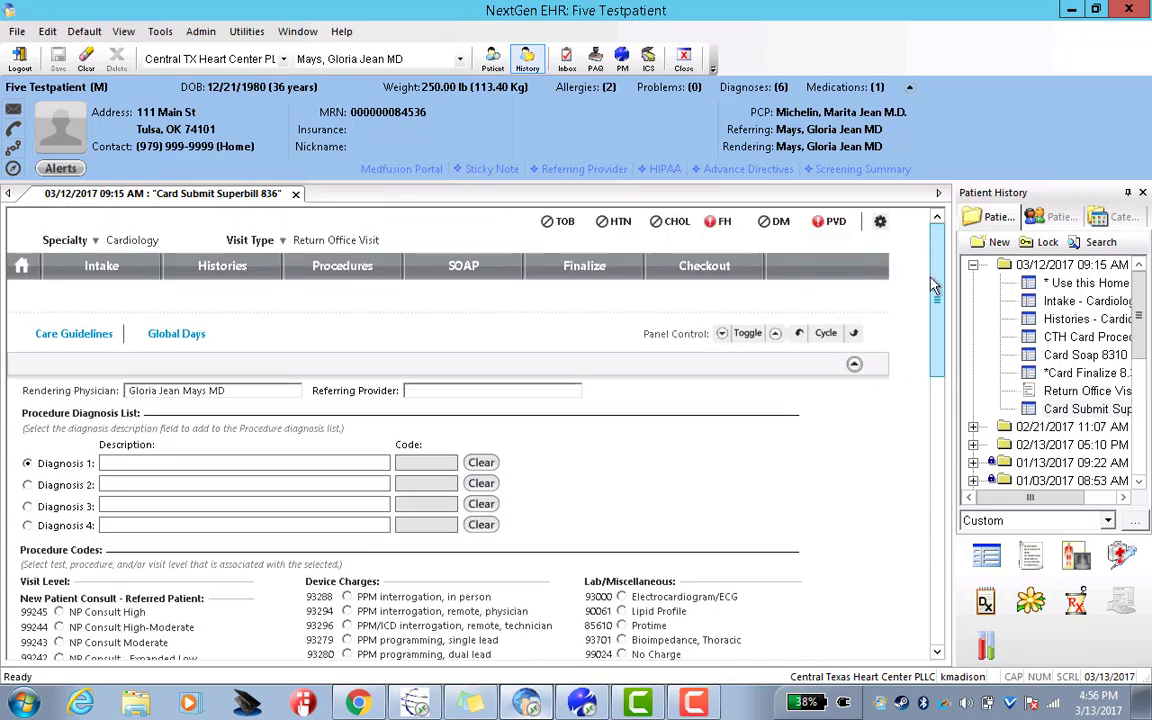
{"action": "left_click", "coordinate": [268, 462]}
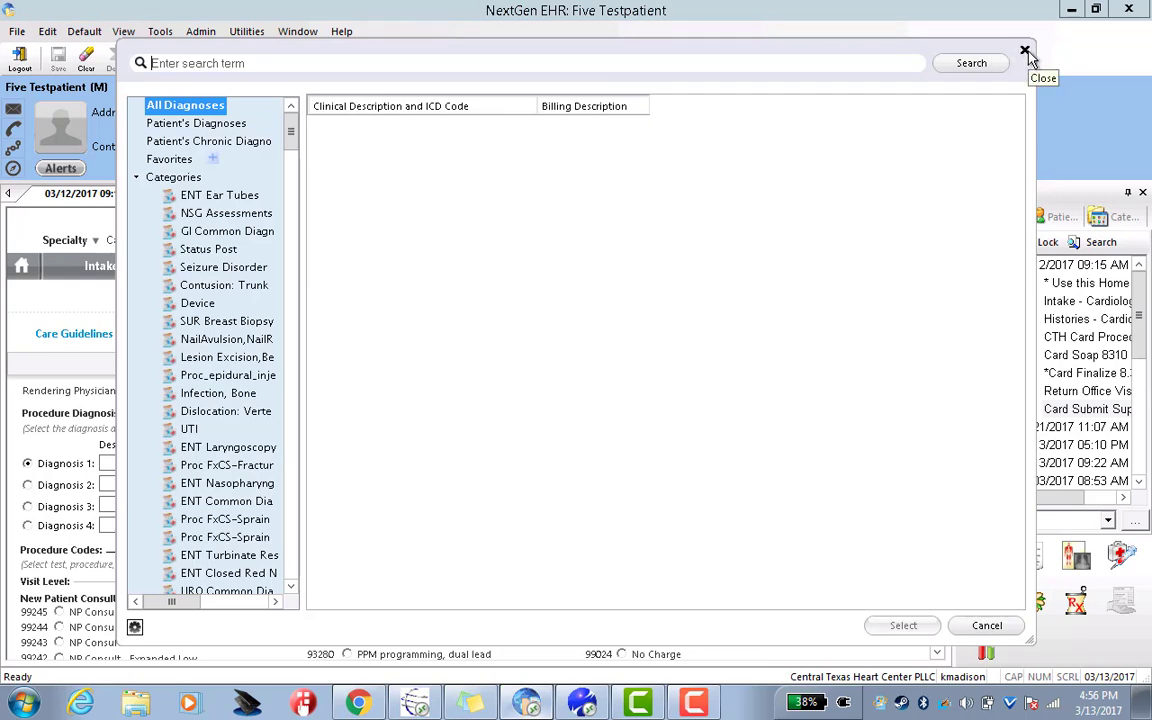
Search 'hyp' and set Diagnosis 1 to Essential (primary) hypertension, code I10
{"action": "type", "text": "hypertension"}
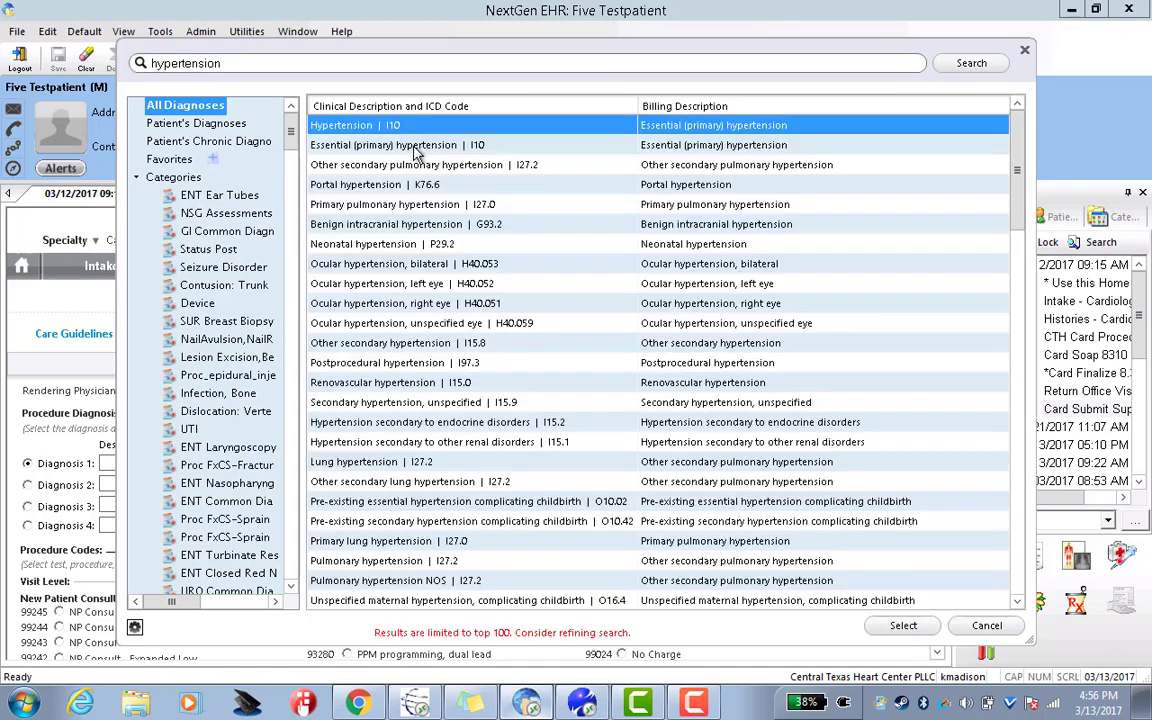
{"action": "double_click", "coordinate": [417, 150]}
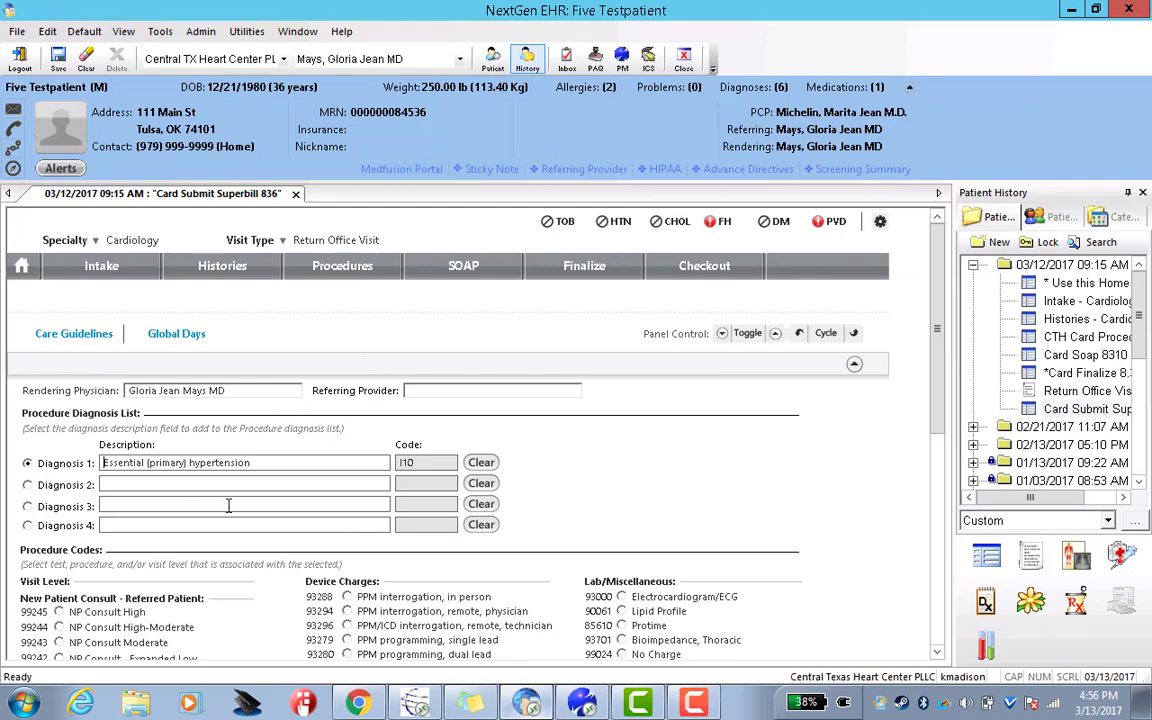
{"action": "scroll", "coordinate": [945, 408], "scroll_direction": "down", "scroll_amount": 1}
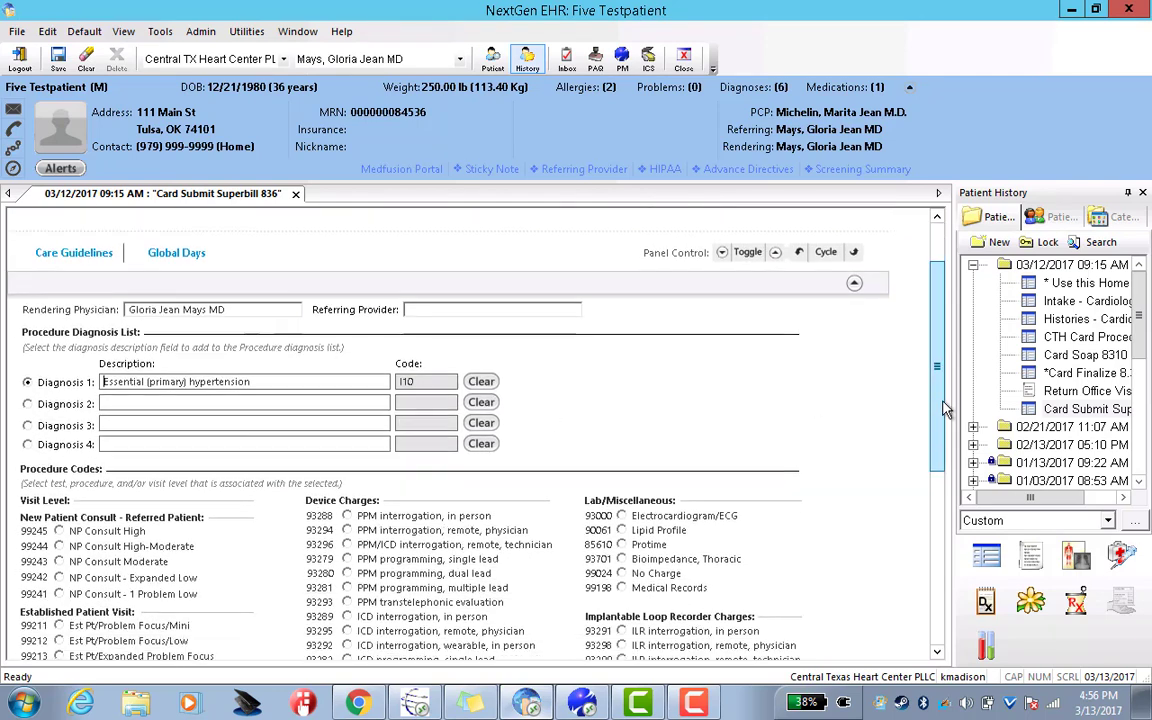
{"action": "scroll", "coordinate": [945, 408], "scroll_direction": "down", "scroll_amount": 1}
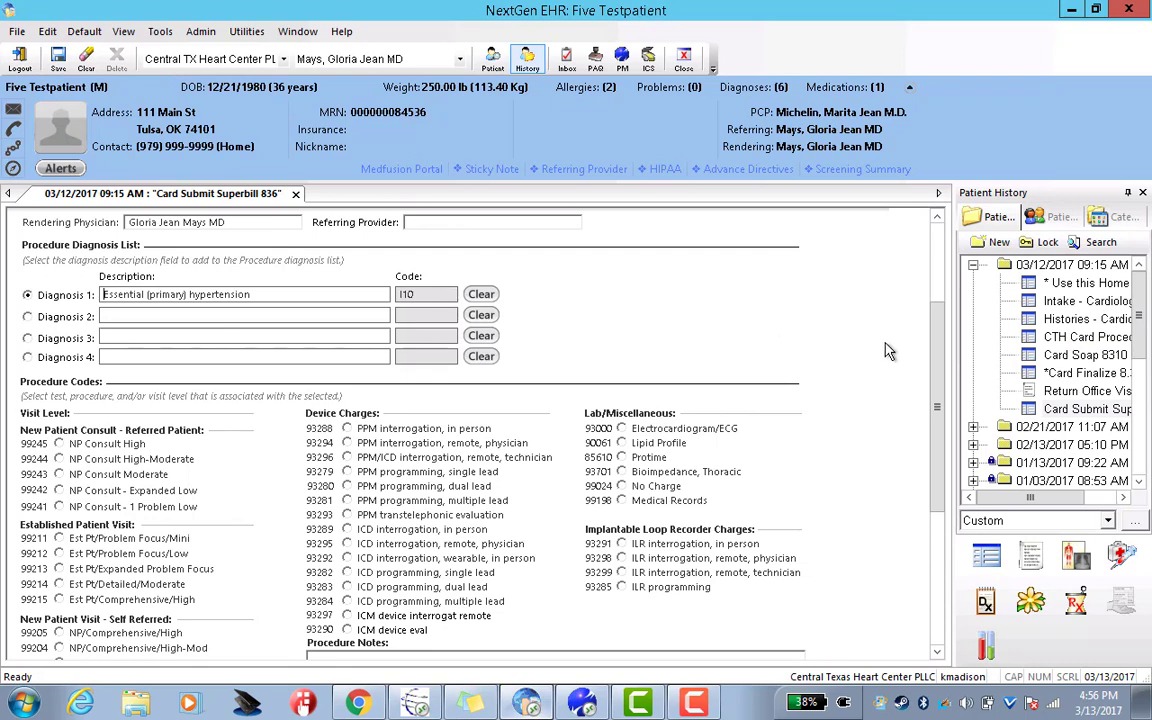
{"action": "left_click_drag", "start_coordinate": [937, 377], "coordinate": [937, 408]}
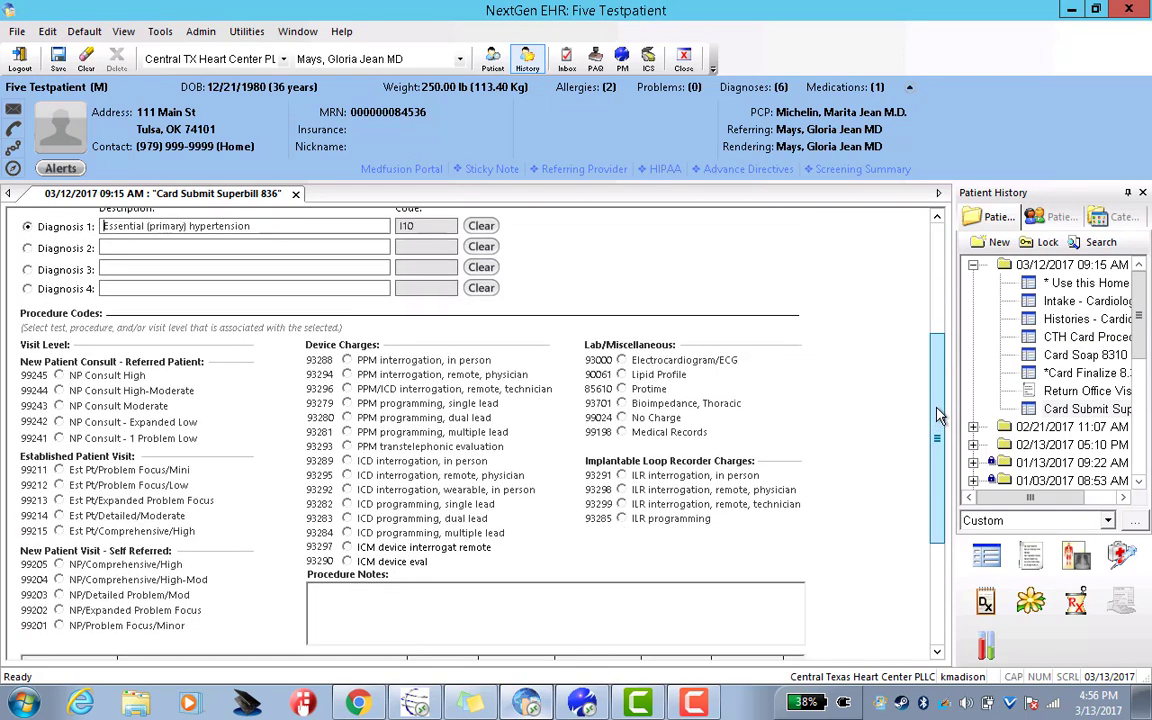
Add the 93000 Electrocardiogram/ECG charge and confirm it appears in the grid linked to I10
{"action": "left_click", "coordinate": [622, 361]}
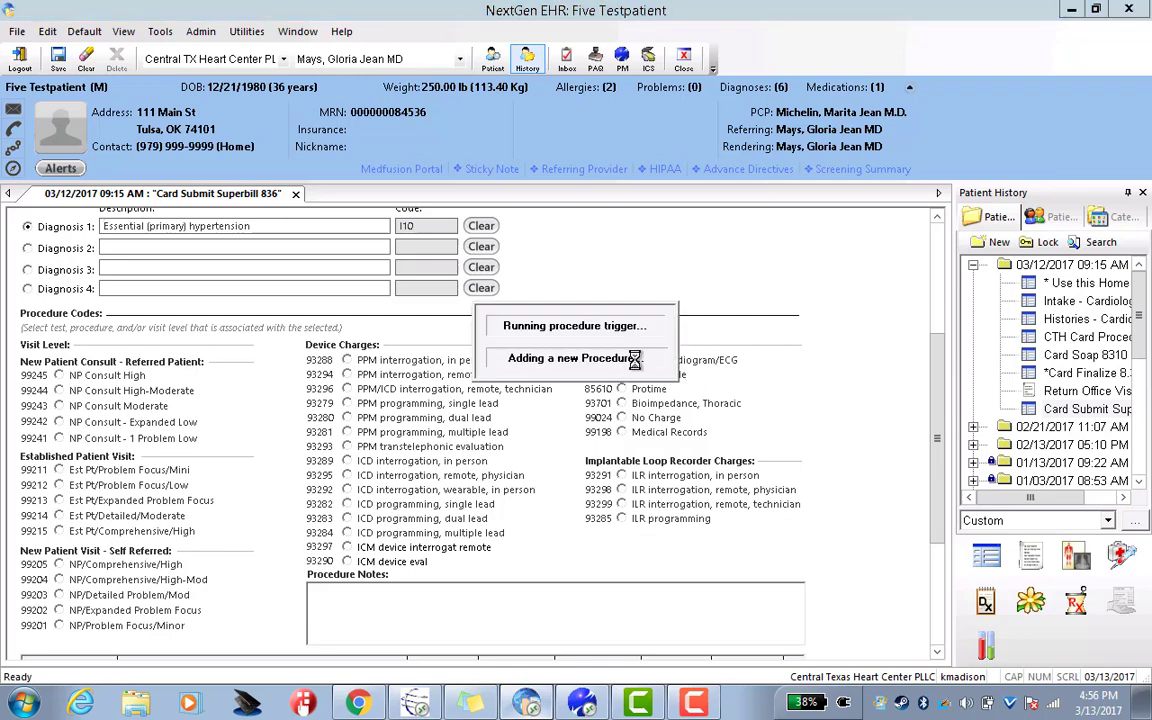
{"action": "left_click_drag", "start_coordinate": [938, 432], "coordinate": [938, 492]}
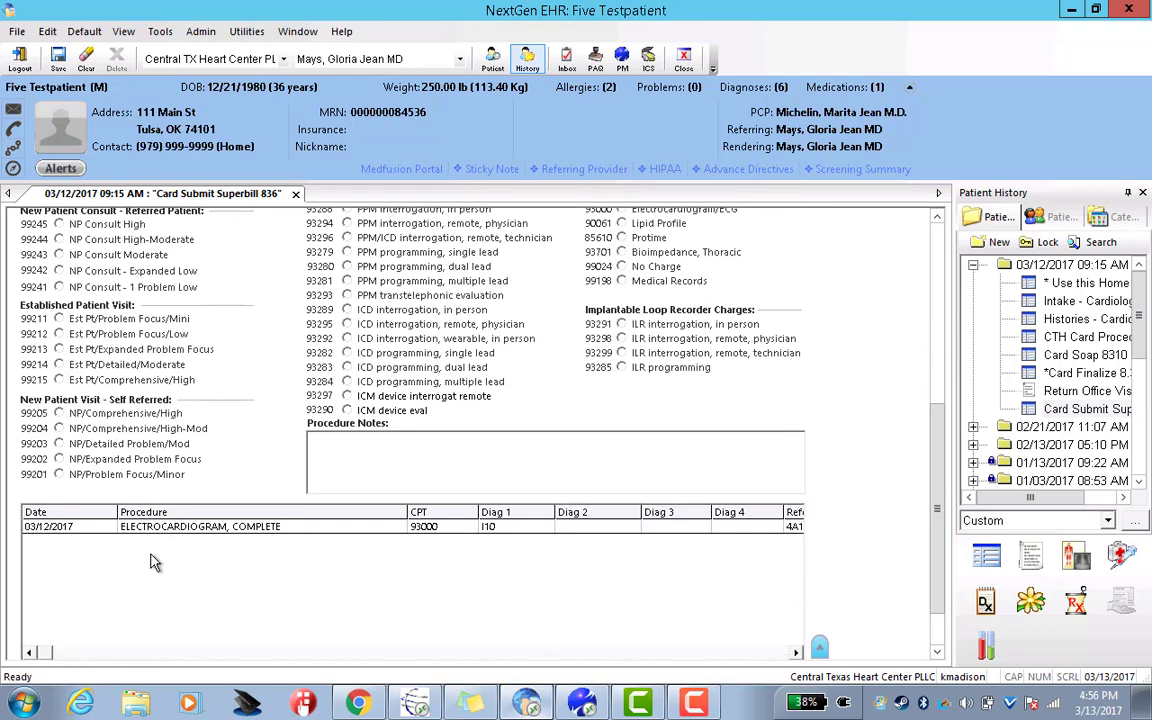
{"action": "double_click", "coordinate": [1068, 282]}
{"action": "scroll", "coordinate": [850, 430], "scroll_direction": "up", "scroll_amount": 2}
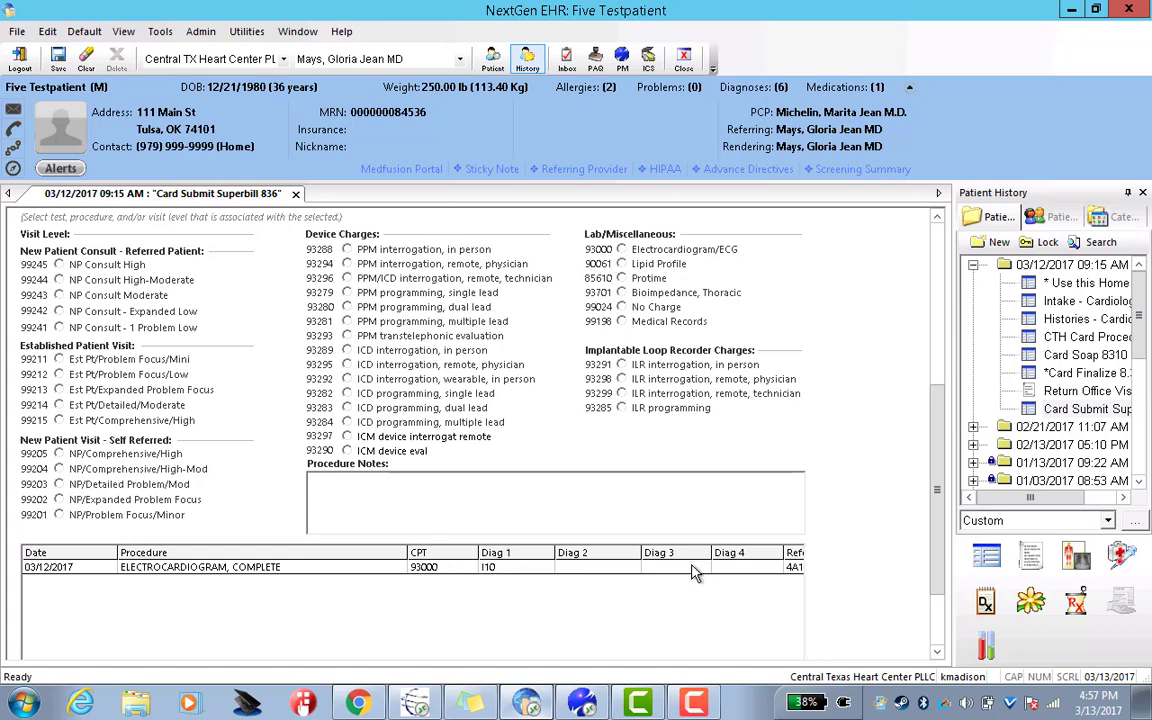
Save the superbill with its ECG charge, then dismiss the template picker unused
{"action": "left_click", "coordinate": [62, 60]}
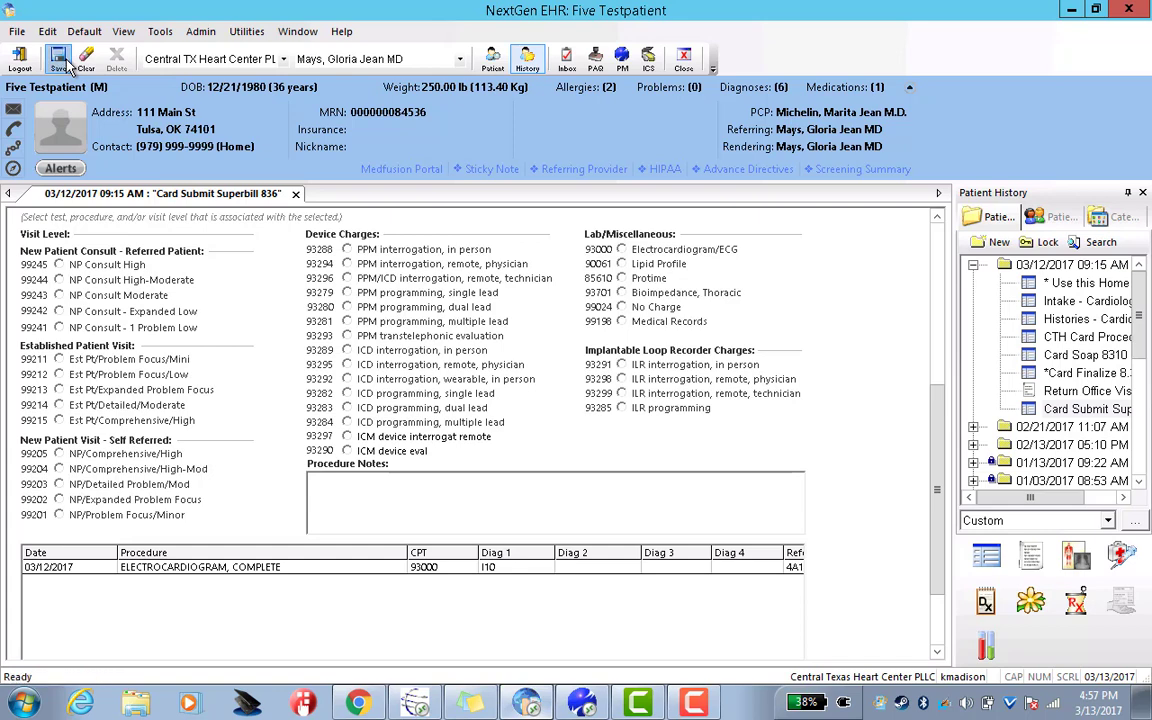
{"action": "left_click", "coordinate": [986, 558]}
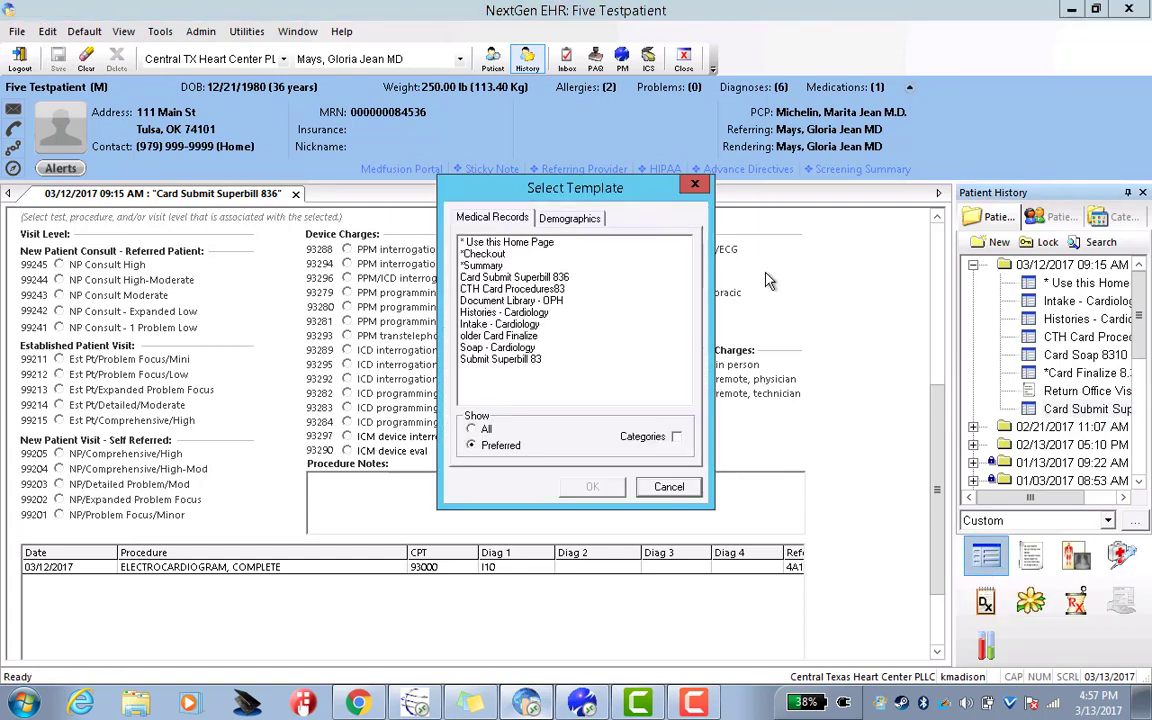
{"action": "left_click", "coordinate": [696, 188]}
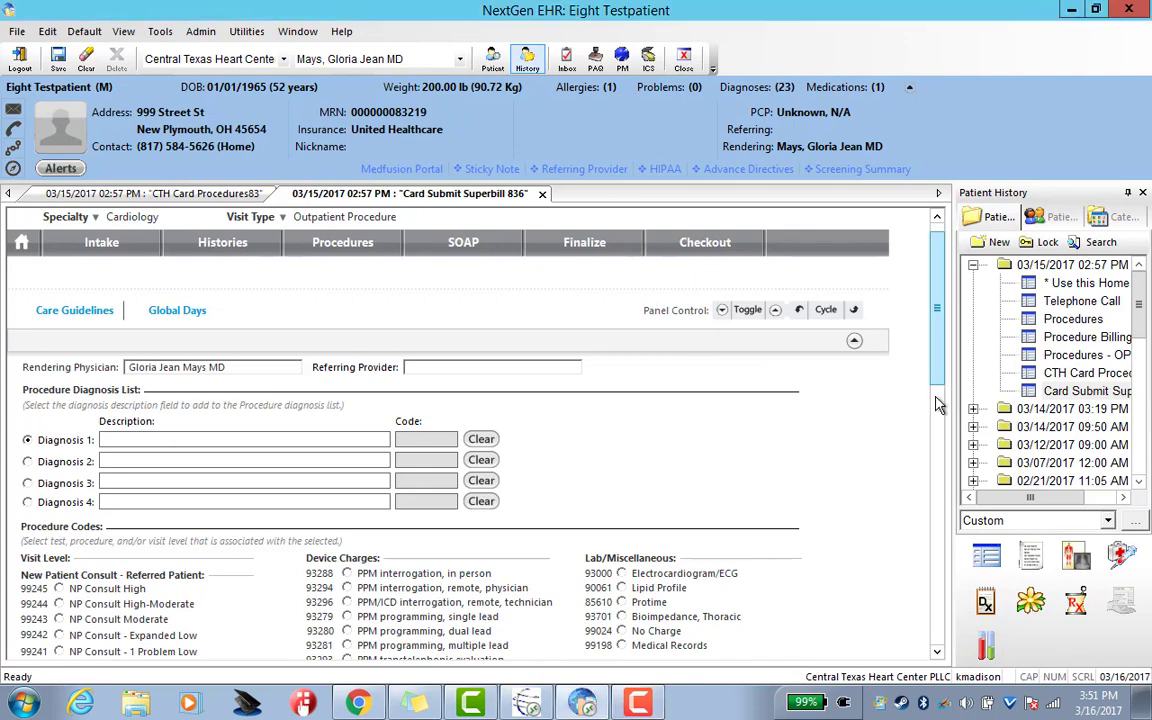
Open the Procedures entry window from the 03/15/2017 superbill's empty procedure row
{"action": "left_click_drag", "start_coordinate": [941, 360], "coordinate": [938, 462]}
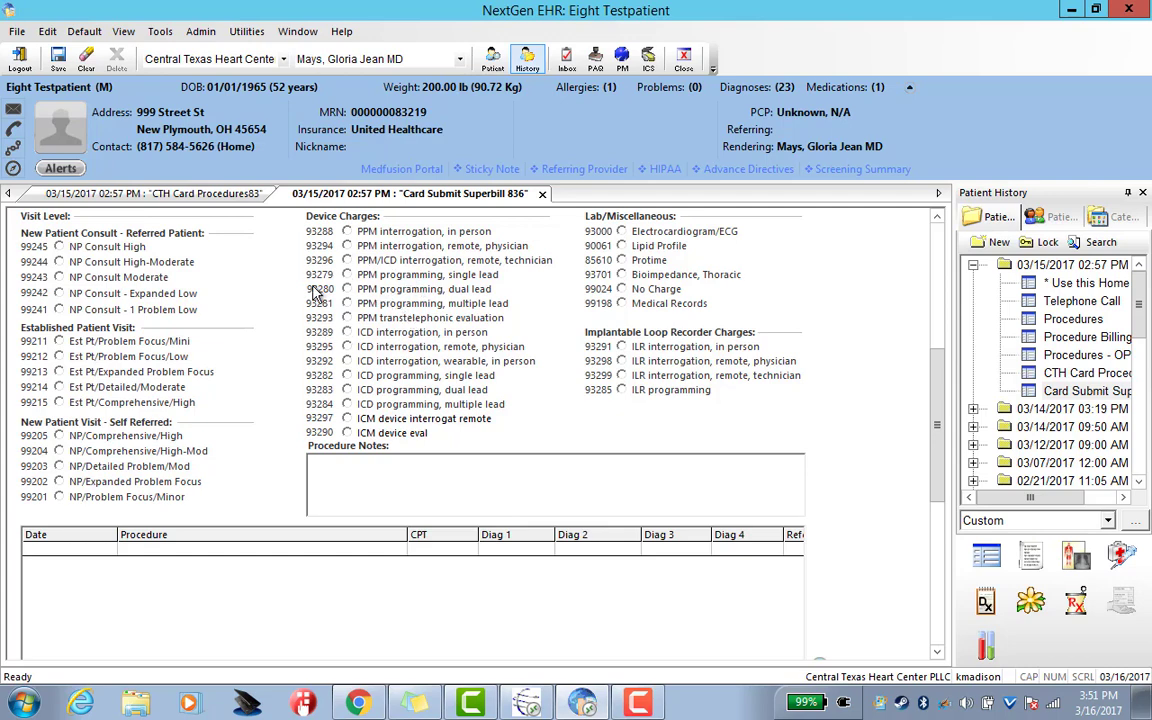
{"action": "double_click", "coordinate": [507, 556]}
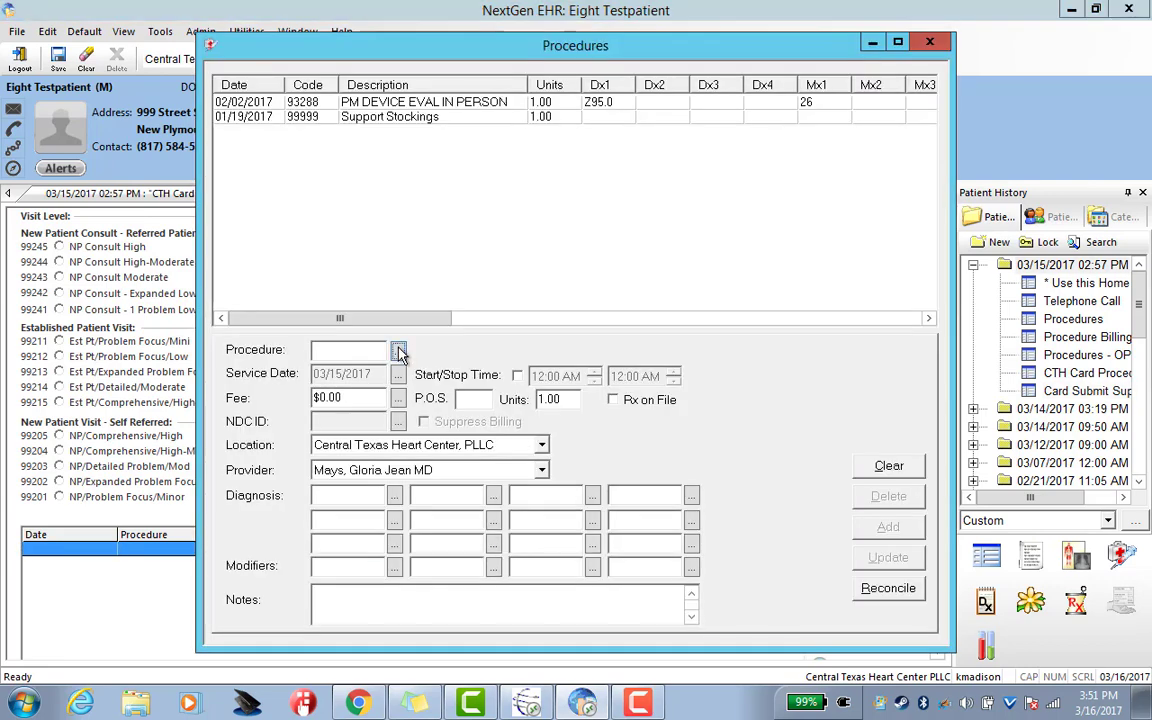
Search procedure code '93' and choose 9328026, PM DEVICE PROGR EVAL, DUAL, modifier 26
{"action": "left_click", "coordinate": [398, 351]}
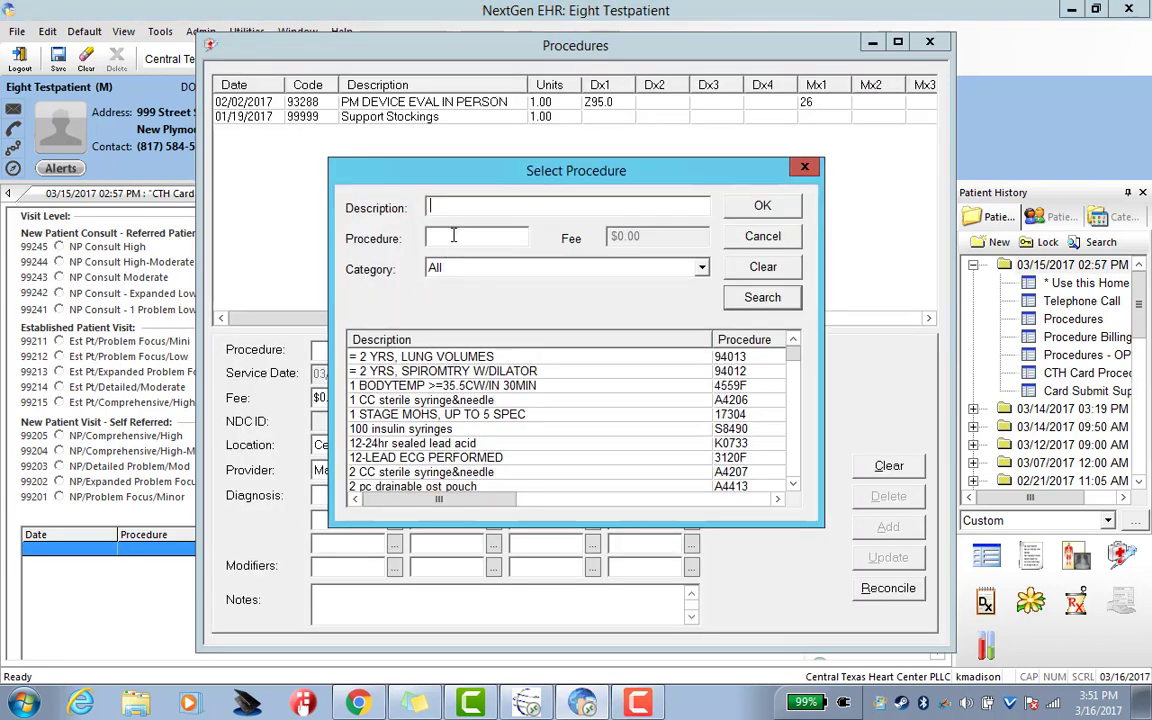
{"action": "left_click", "coordinate": [804, 166]}
{"action": "left_click_drag", "start_coordinate": [710, 48], "coordinate": [938, 48]}
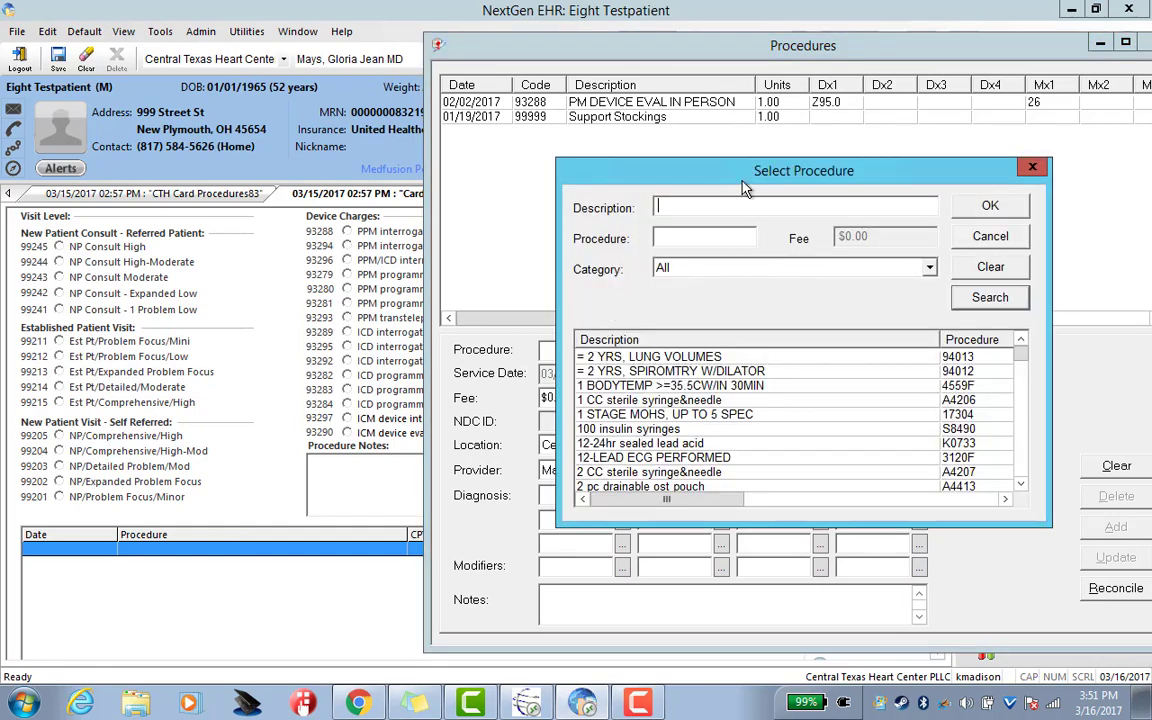
{"action": "left_click_drag", "start_coordinate": [743, 177], "coordinate": [845, 157]}
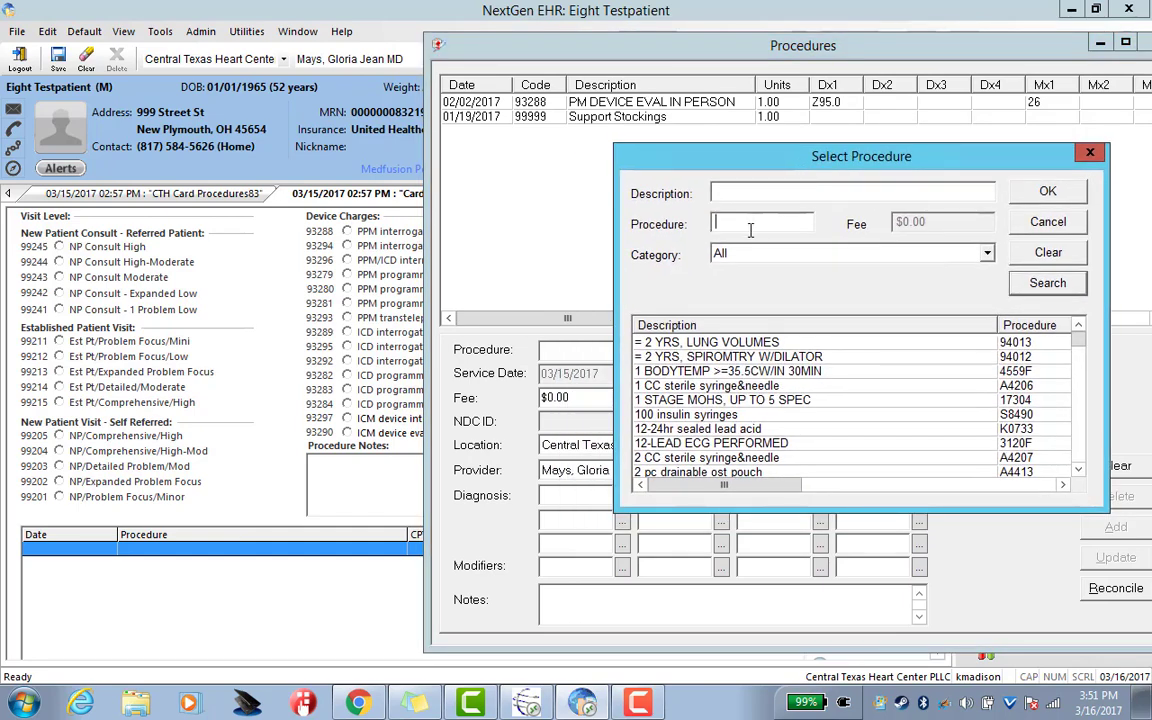
{"action": "left_click", "coordinate": [750, 230]}
{"action": "type", "text": "93280"}
{"action": "key", "text": "Return"}
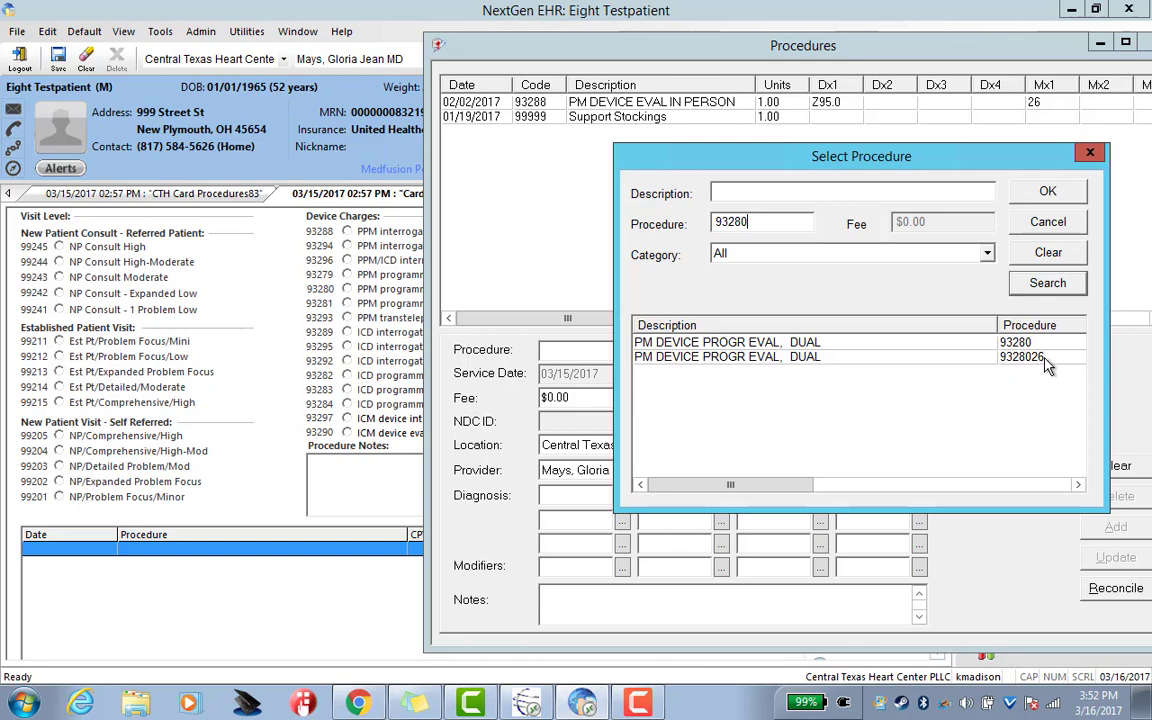
{"action": "double_click", "coordinate": [1006, 360]}
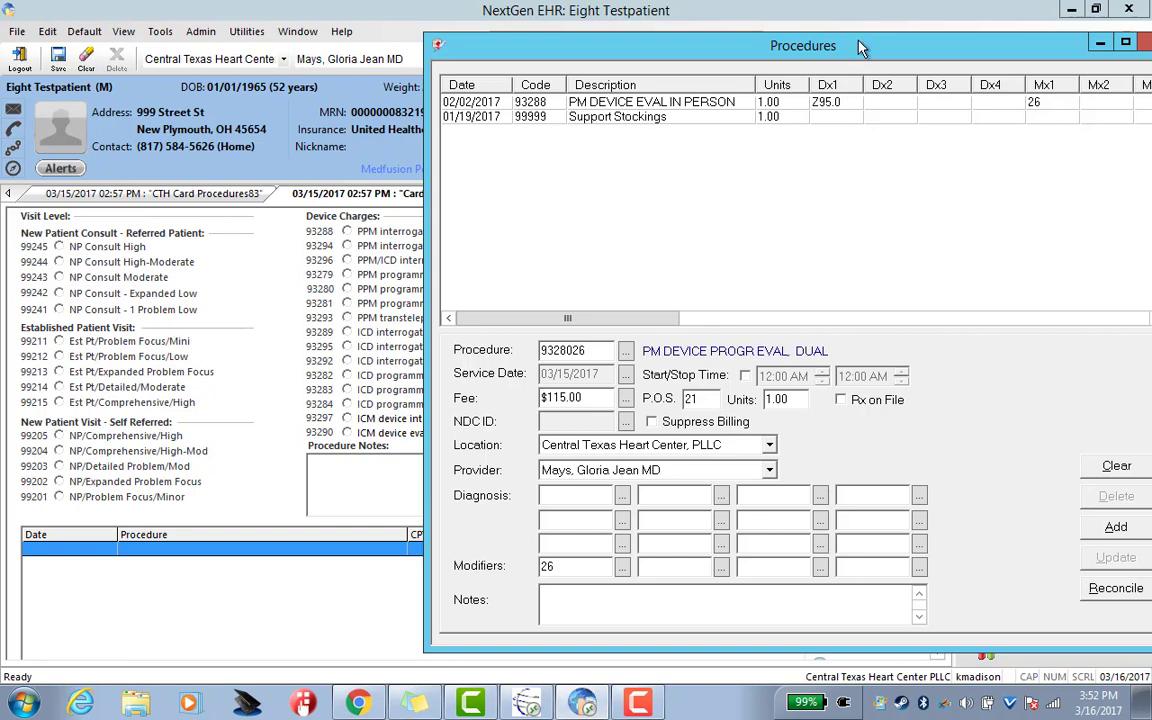
Assign diagnosis Z95.0, Presence of cardiac pacemaker, and add the 9328026 charge to the list
{"action": "left_click_drag", "start_coordinate": [860, 47], "coordinate": [811, 40]}
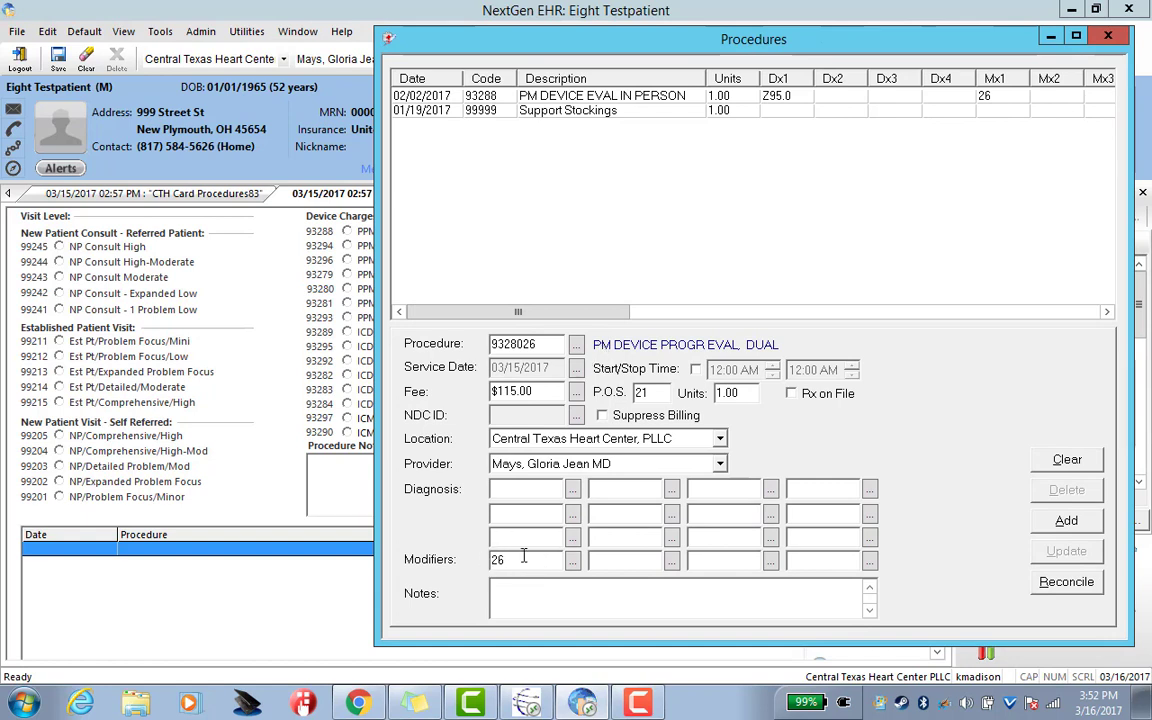
{"action": "left_click", "coordinate": [572, 490]}
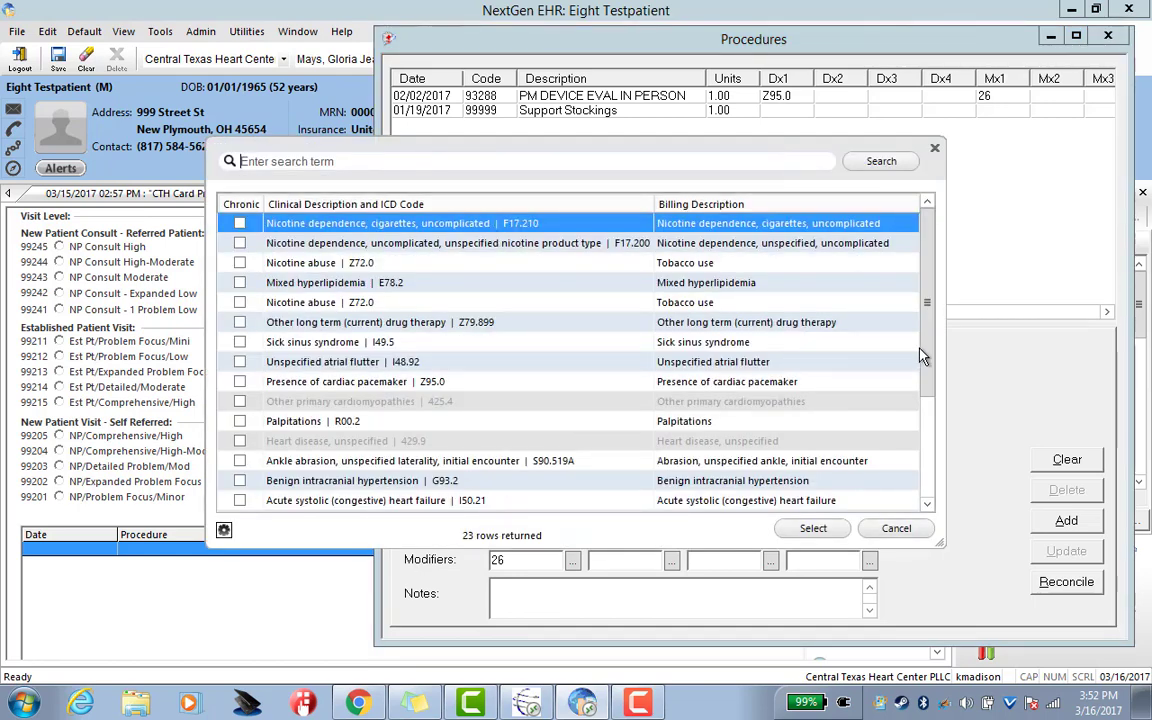
{"action": "left_click_drag", "start_coordinate": [924, 343], "coordinate": [940, 444]}
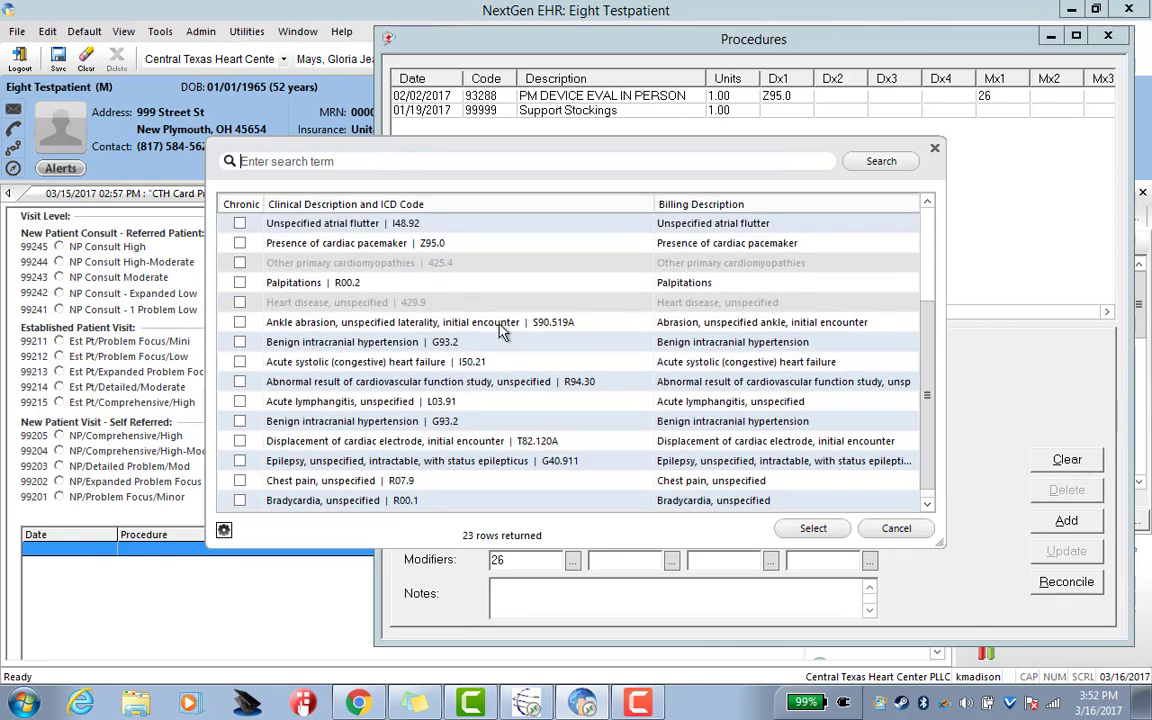
{"action": "double_click", "coordinate": [429, 243]}
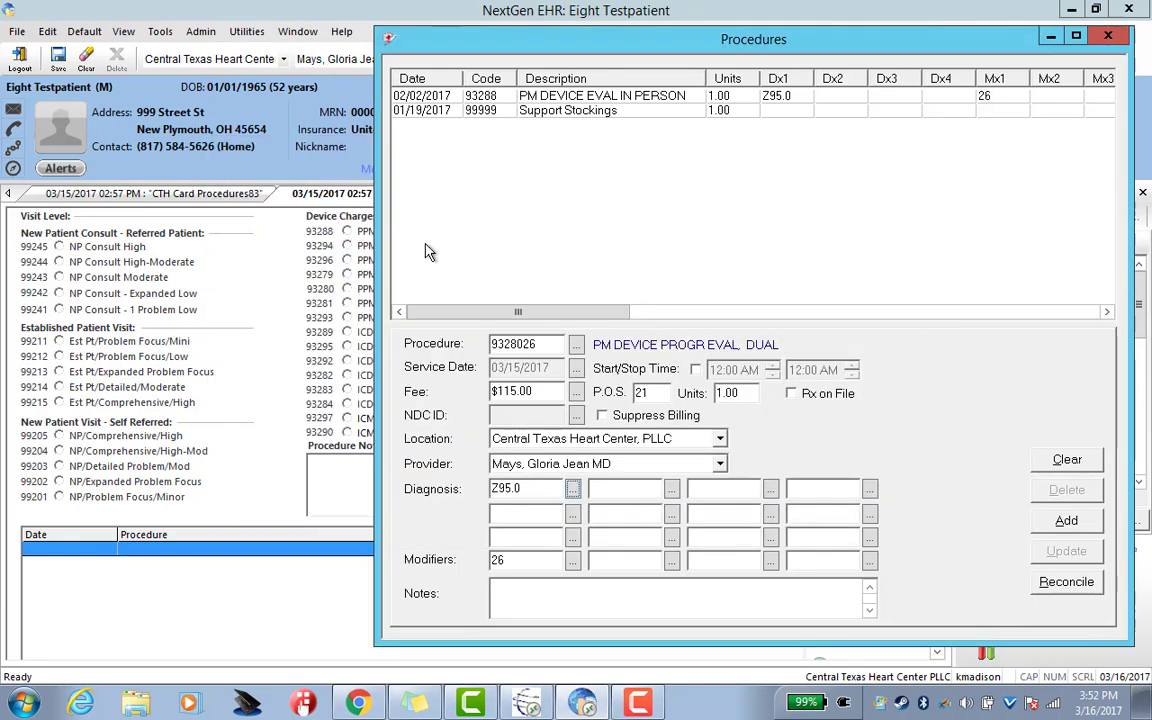
{"action": "left_click", "coordinate": [1076, 527]}
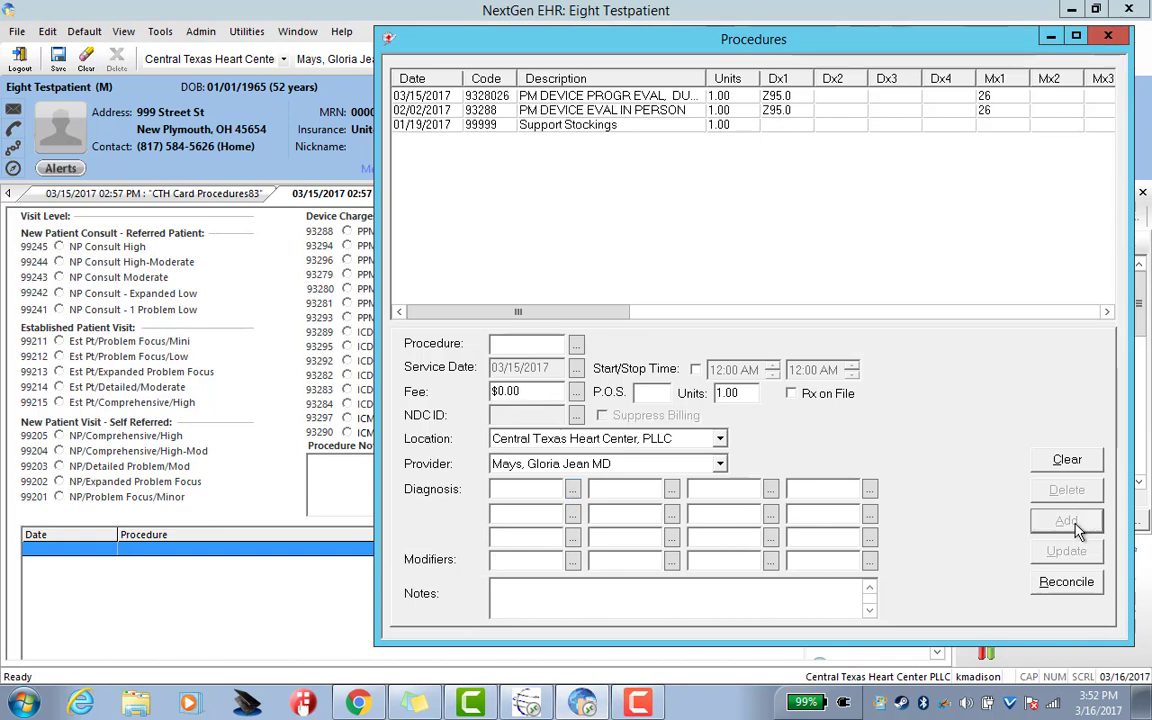
Close the Procedures window and scroll to the superbill's PM DEVICE PROGR EVAL, DUAL charge with Z95.0
{"action": "left_click", "coordinate": [1110, 40]}
{"action": "left_click_drag", "start_coordinate": [938, 309], "coordinate": [940, 512]}
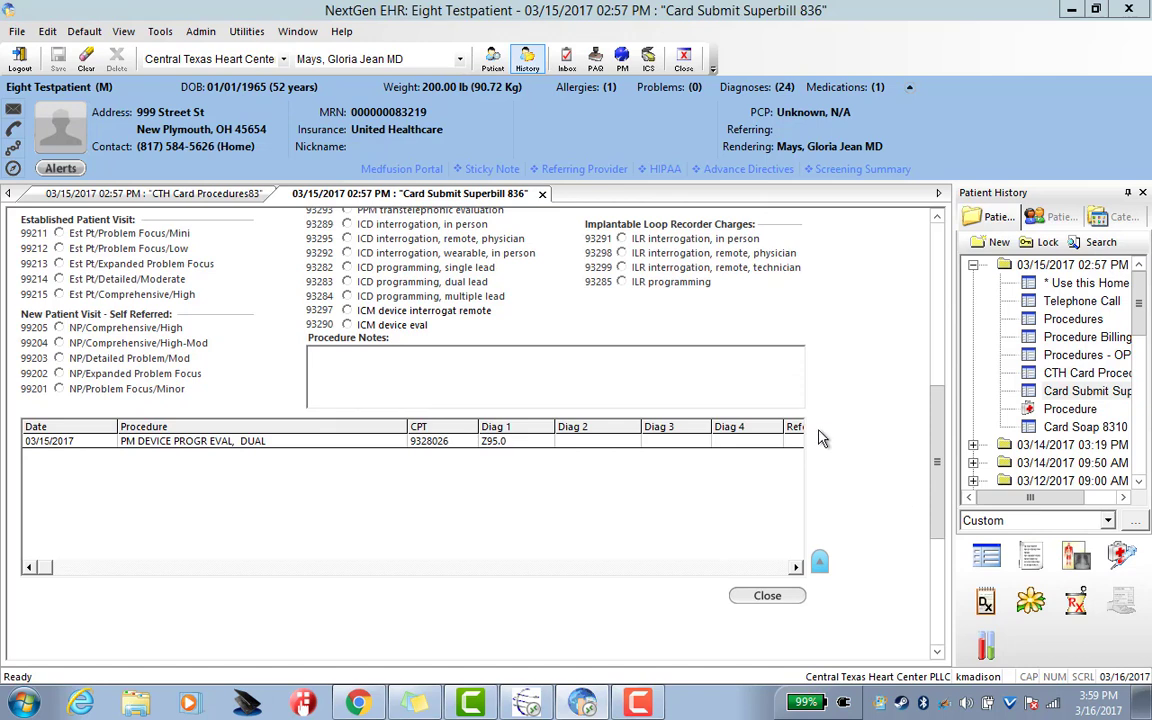
{"action": "double_click", "coordinate": [686, 449]}
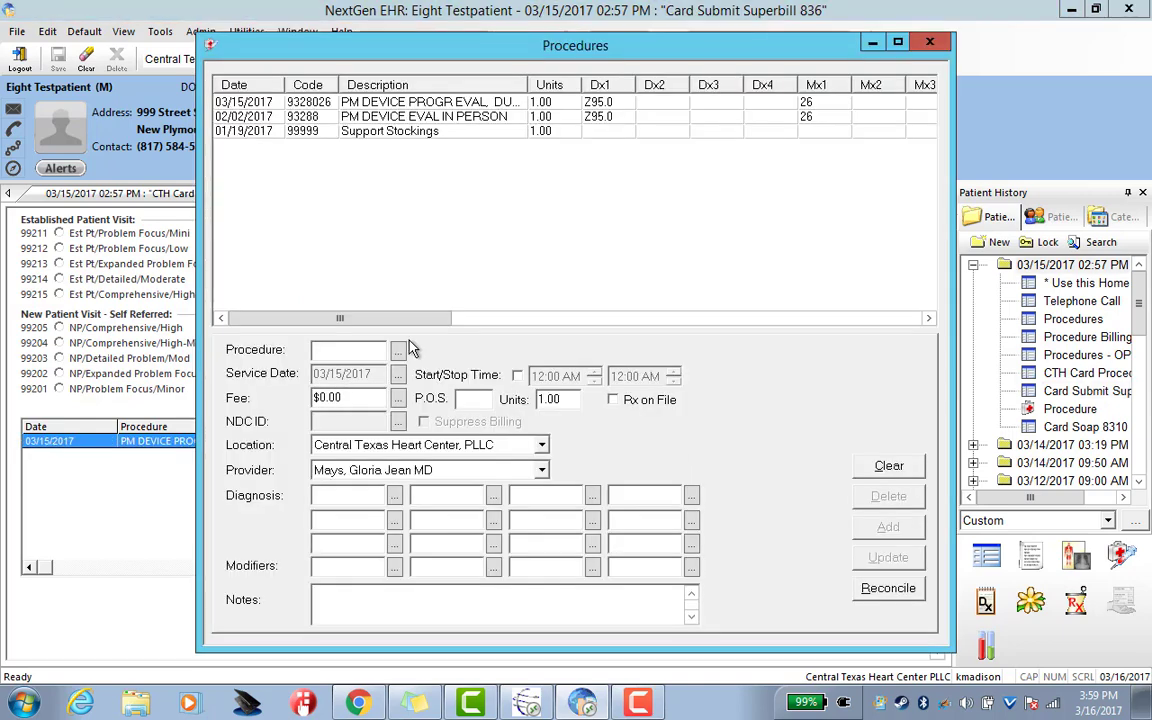
{"action": "left_click", "coordinate": [399, 352]}
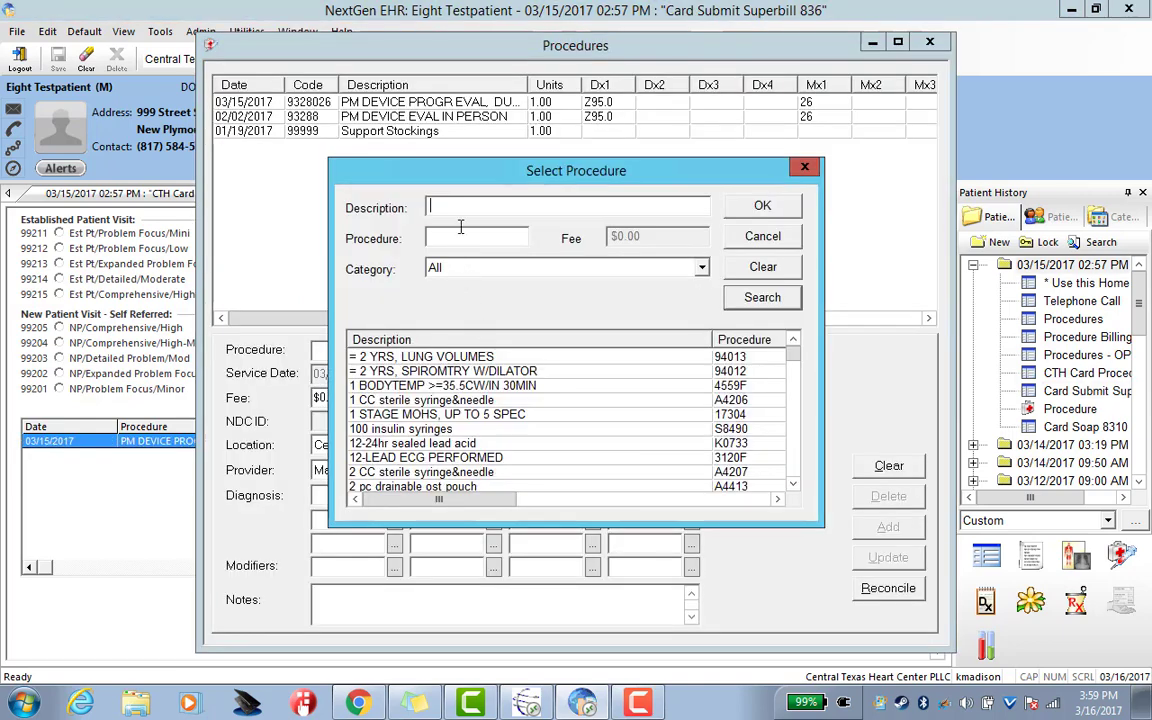
{"action": "type", "text": "36475"}
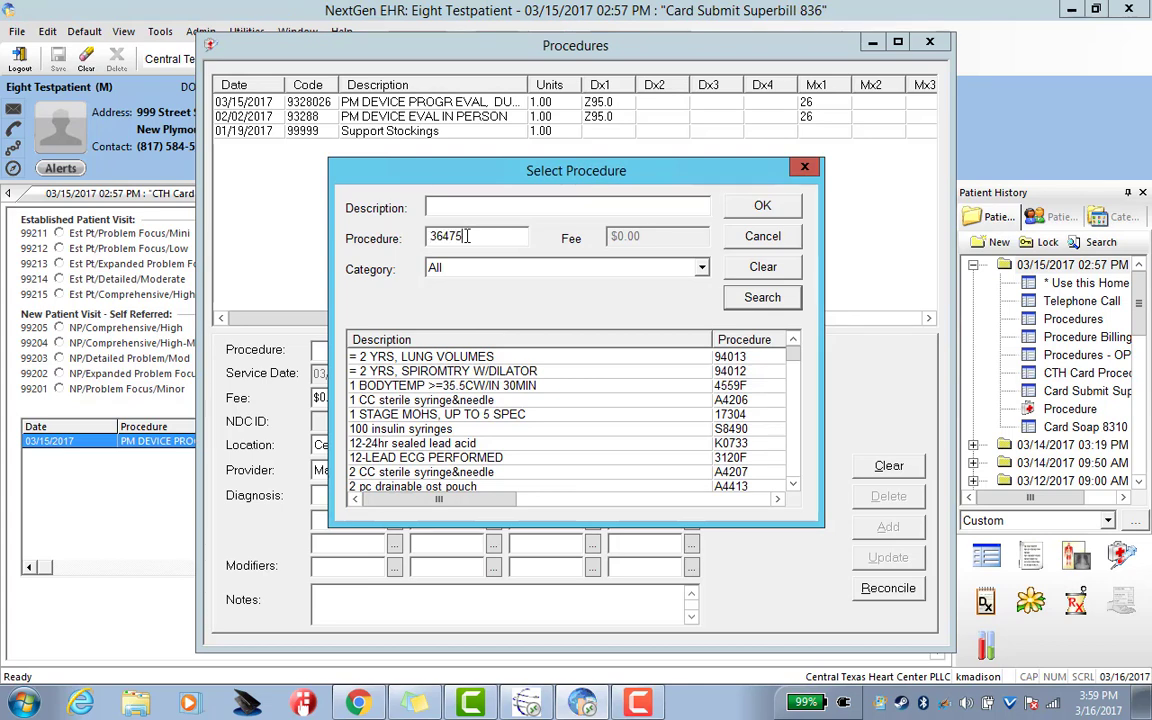
{"action": "key", "text": "Return"}
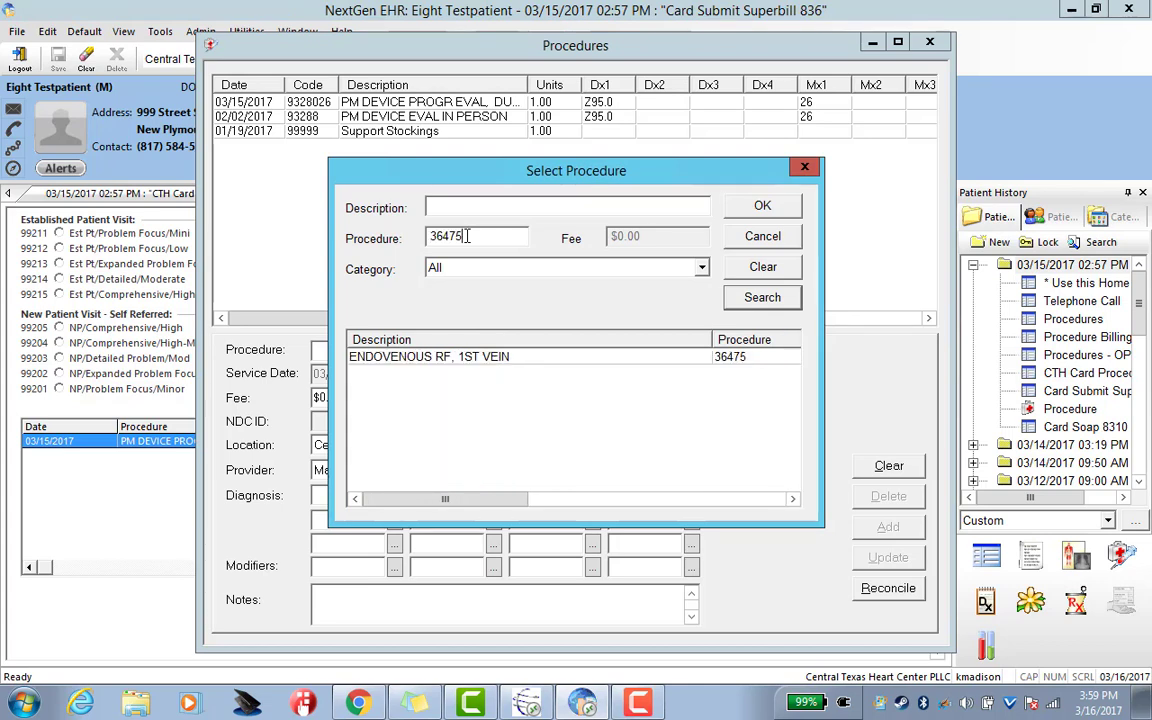
{"action": "double_click", "coordinate": [514, 358]}
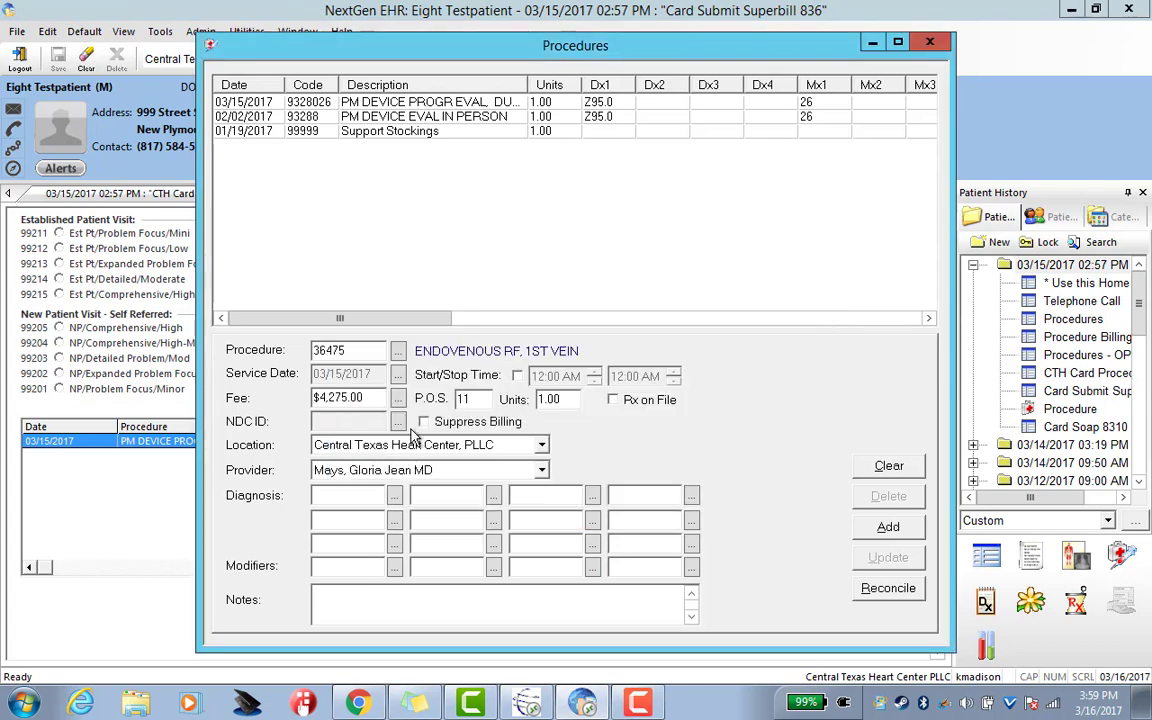
{"action": "left_click", "coordinate": [395, 496]}
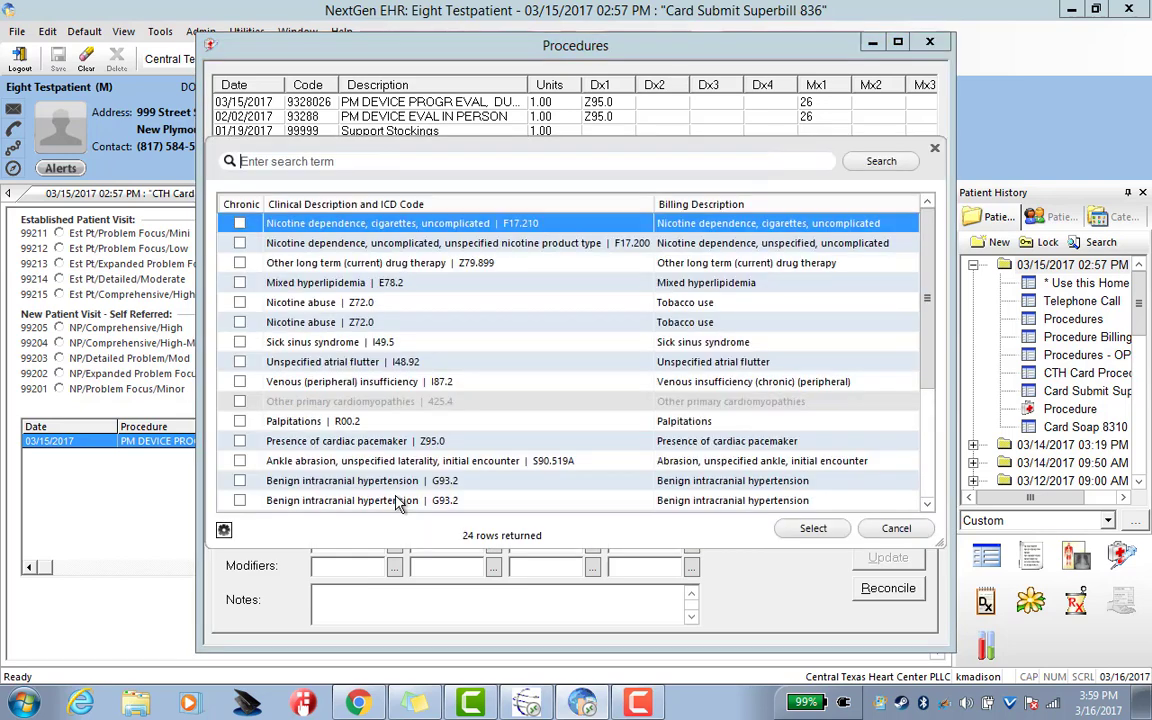
{"action": "left_click", "coordinate": [340, 383]}
{"action": "left_click", "coordinate": [813, 528]}
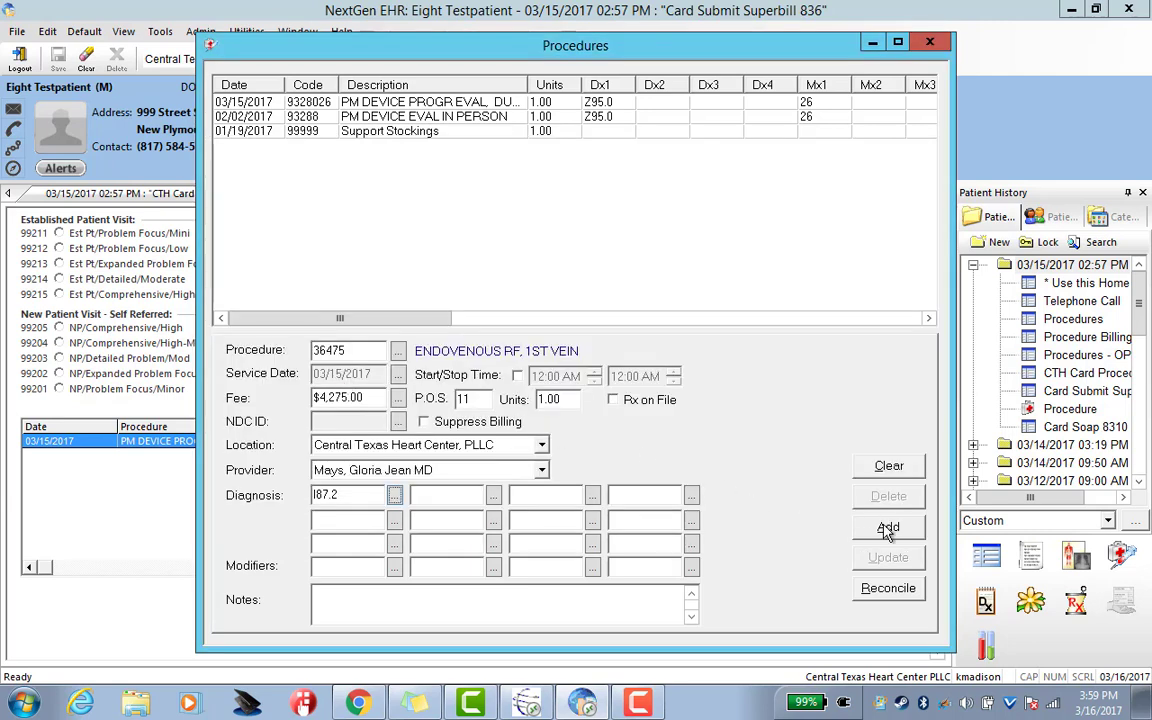
{"action": "left_click", "coordinate": [930, 47]}
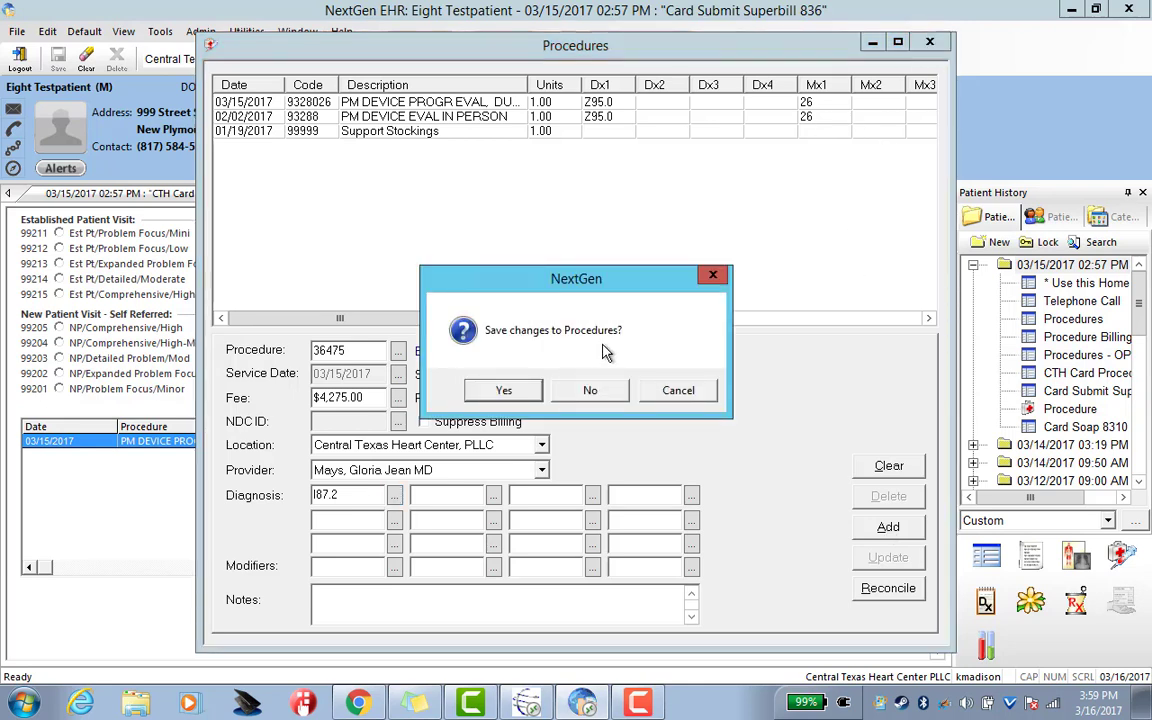
{"action": "left_click", "coordinate": [589, 389]}
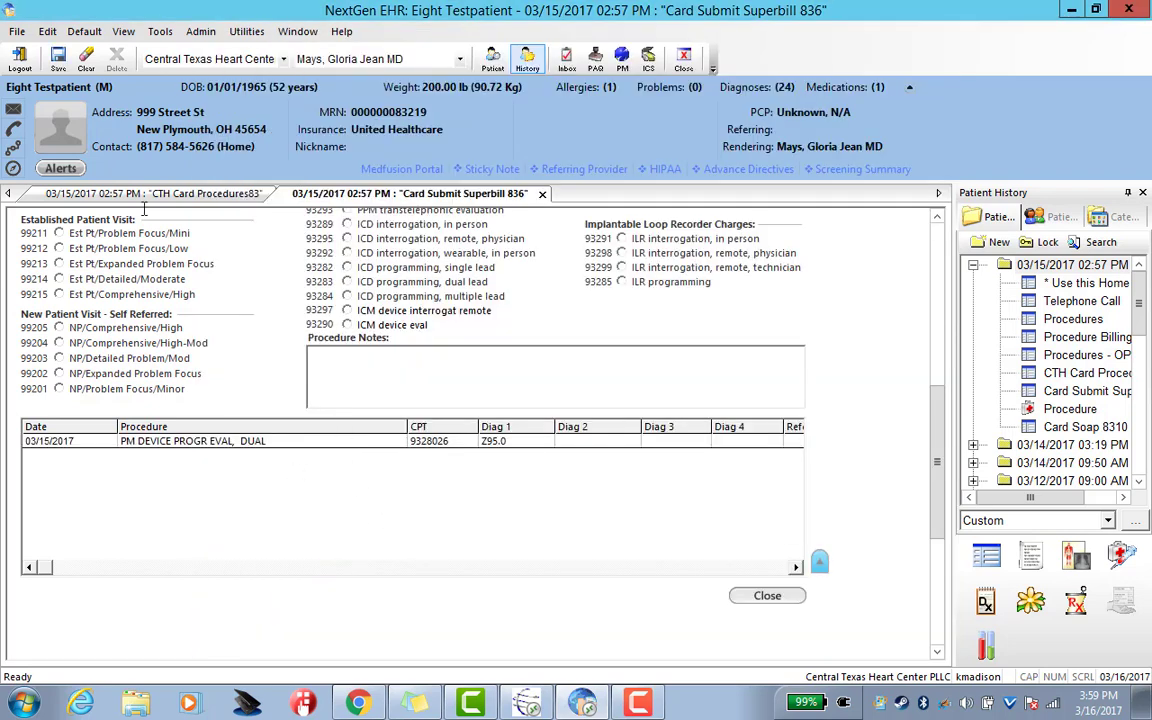
Save the superbill, then open procedure history for the 03/15/2017 02:57 PM visit
{"action": "left_click", "coordinate": [58, 58]}
{"action": "left_click_drag", "start_coordinate": [938, 442], "coordinate": [951, 400]}
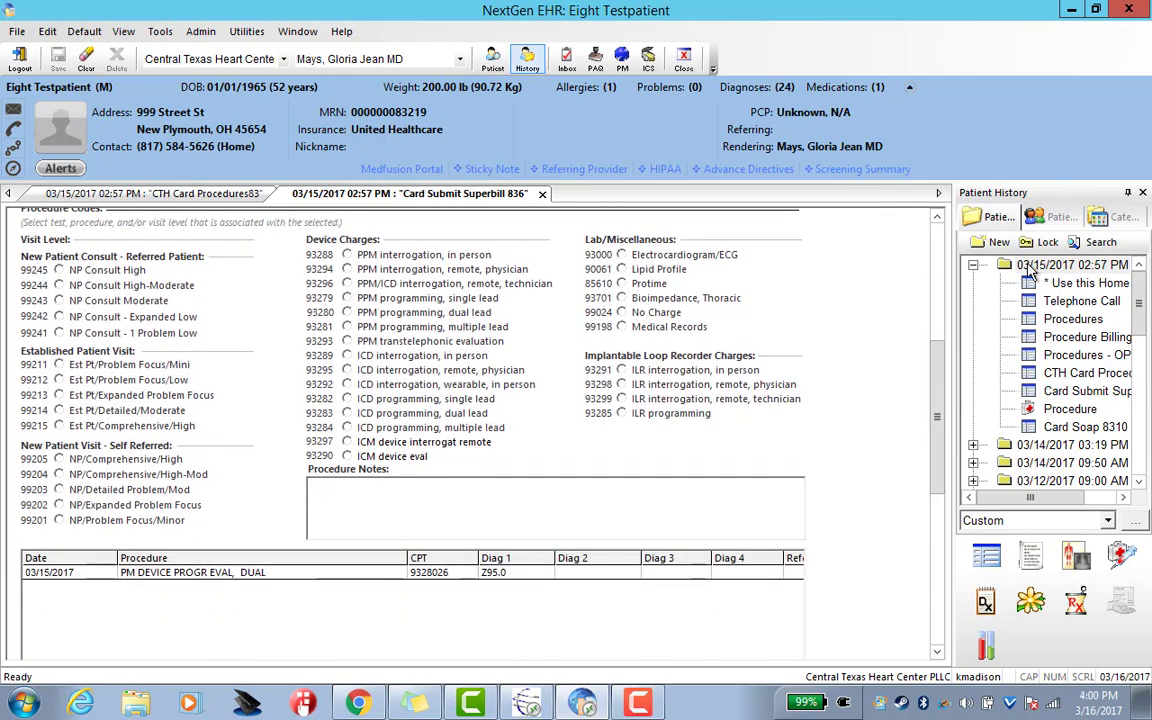
{"action": "left_click", "coordinate": [1073, 265]}
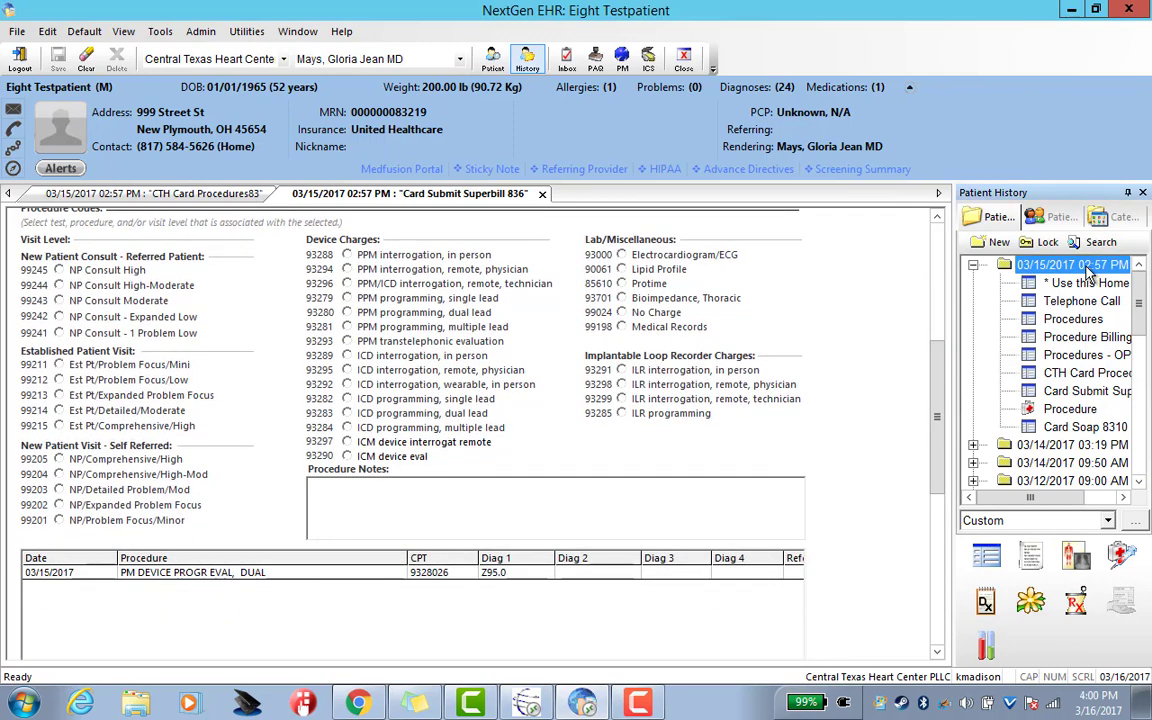
{"action": "left_click", "coordinate": [1122, 557]}
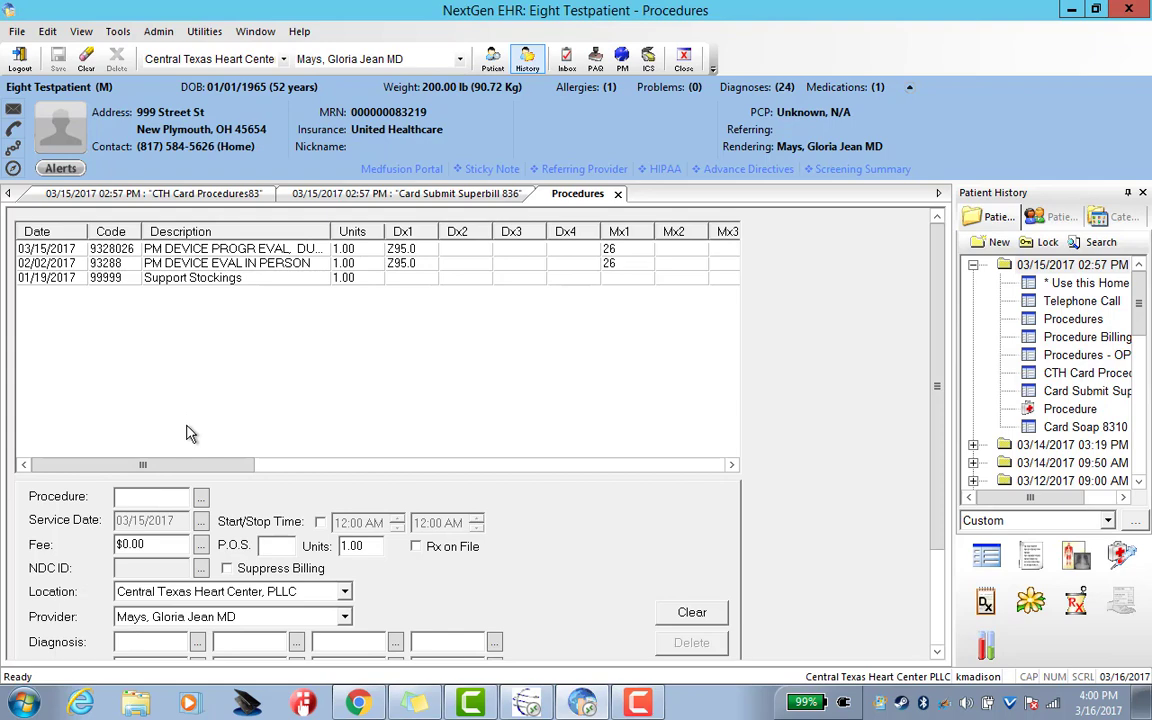
Add the 36475 ENDOVENOUS RF, 1ST VEIN charge with I87.2, then return to Card Submit Superbill 836
{"action": "left_click", "coordinate": [201, 497]}
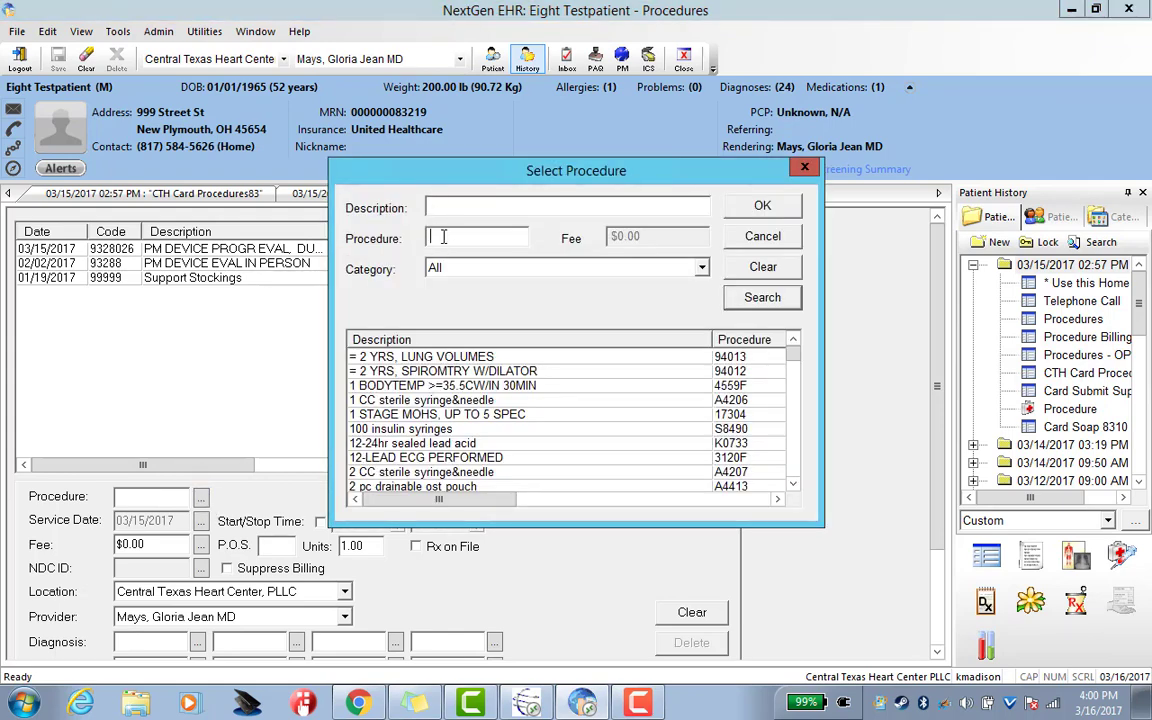
{"action": "type", "text": "36475"}
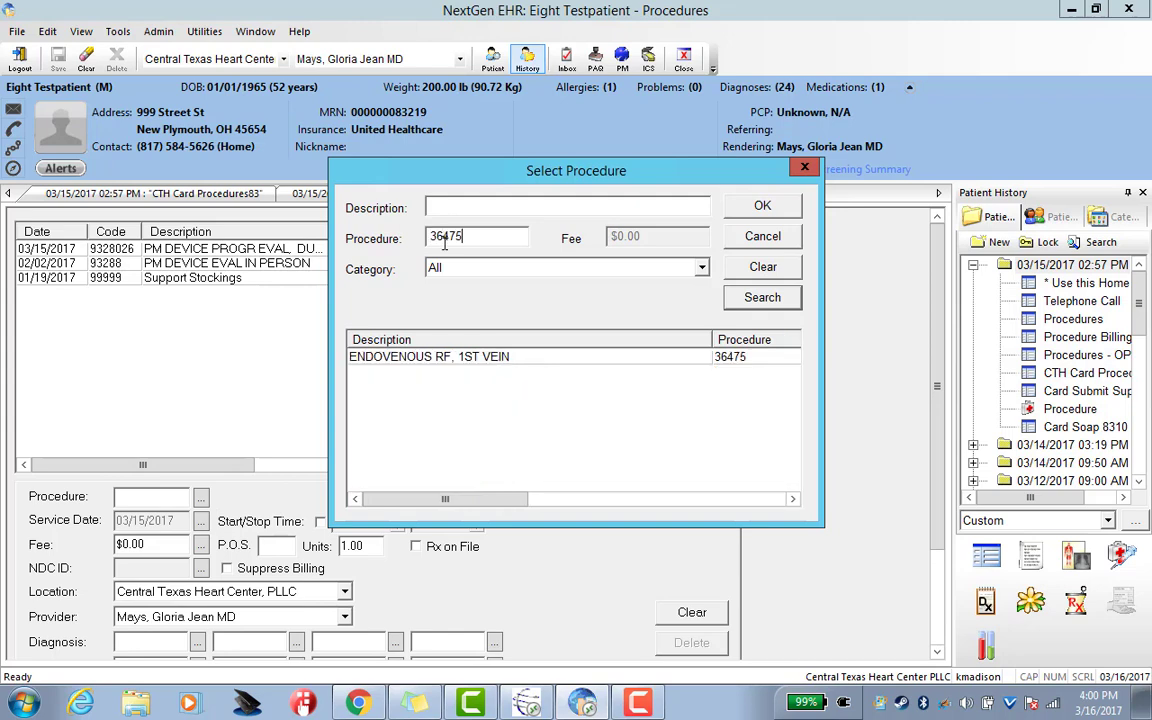
{"action": "double_click", "coordinate": [468, 357]}
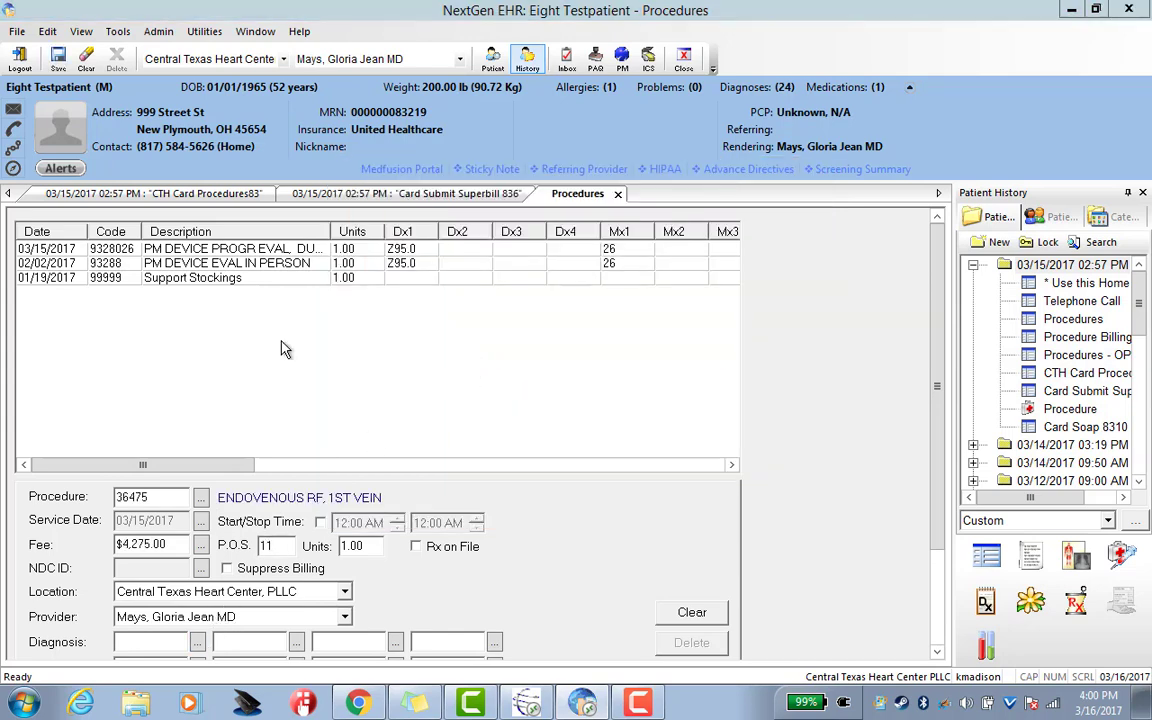
{"action": "left_click", "coordinate": [381, 388]}
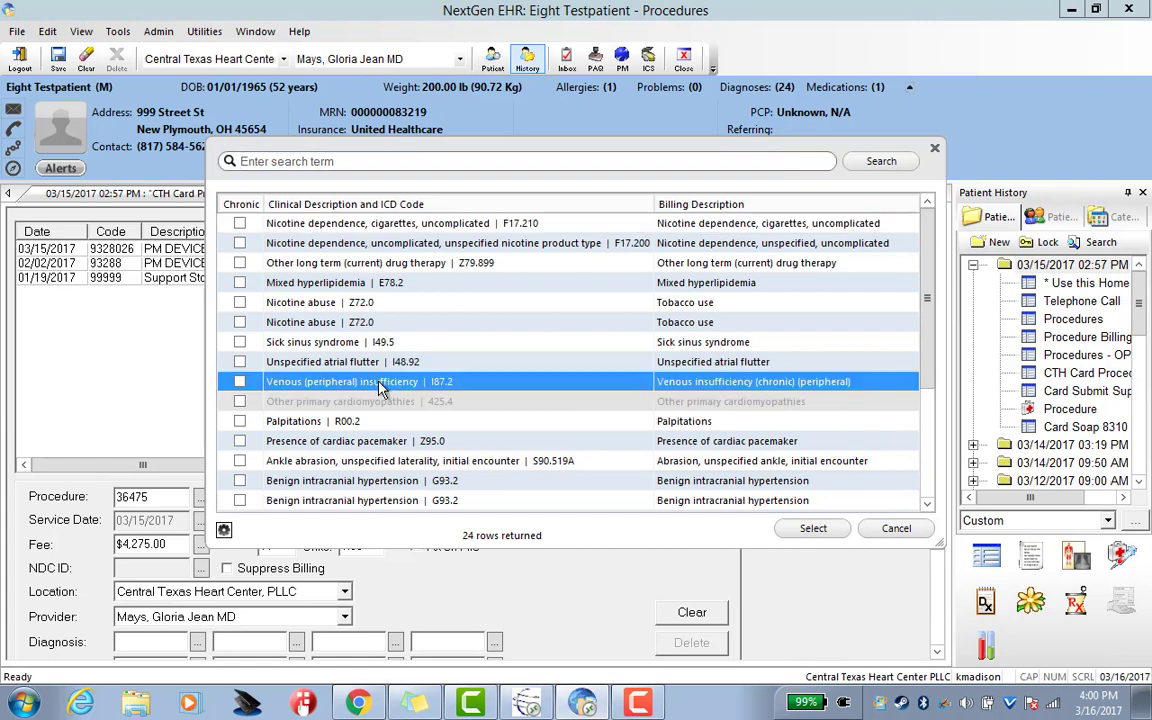
{"action": "double_click", "coordinate": [381, 388]}
{"action": "scroll", "coordinate": [937, 425], "scroll_direction": "down", "scroll_amount": 3}
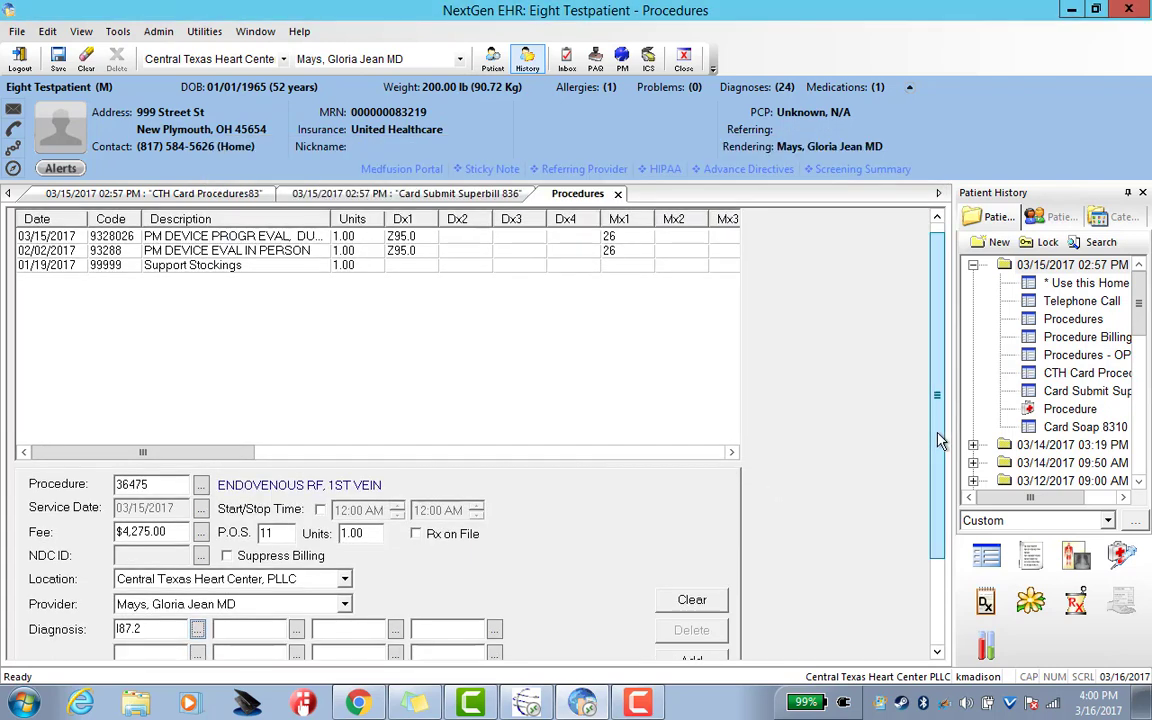
{"action": "left_click", "coordinate": [691, 543]}
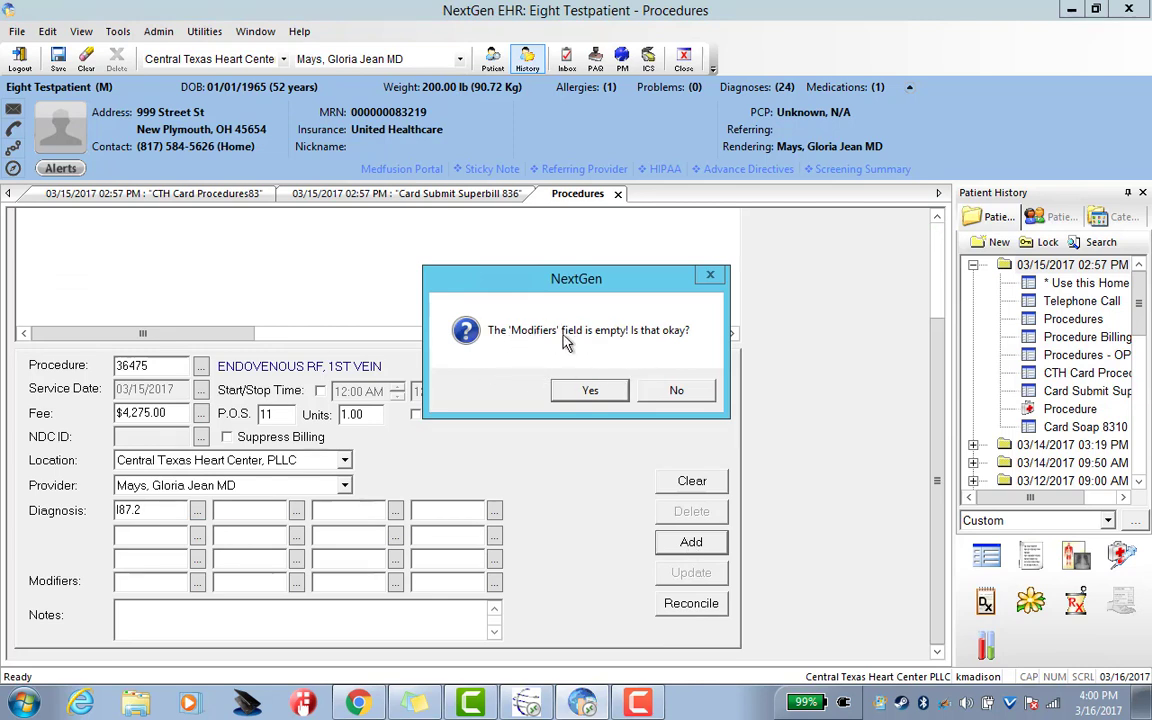
{"action": "left_click", "coordinate": [588, 392]}
{"action": "left_click_drag", "start_coordinate": [940, 535], "coordinate": [918, 337]}
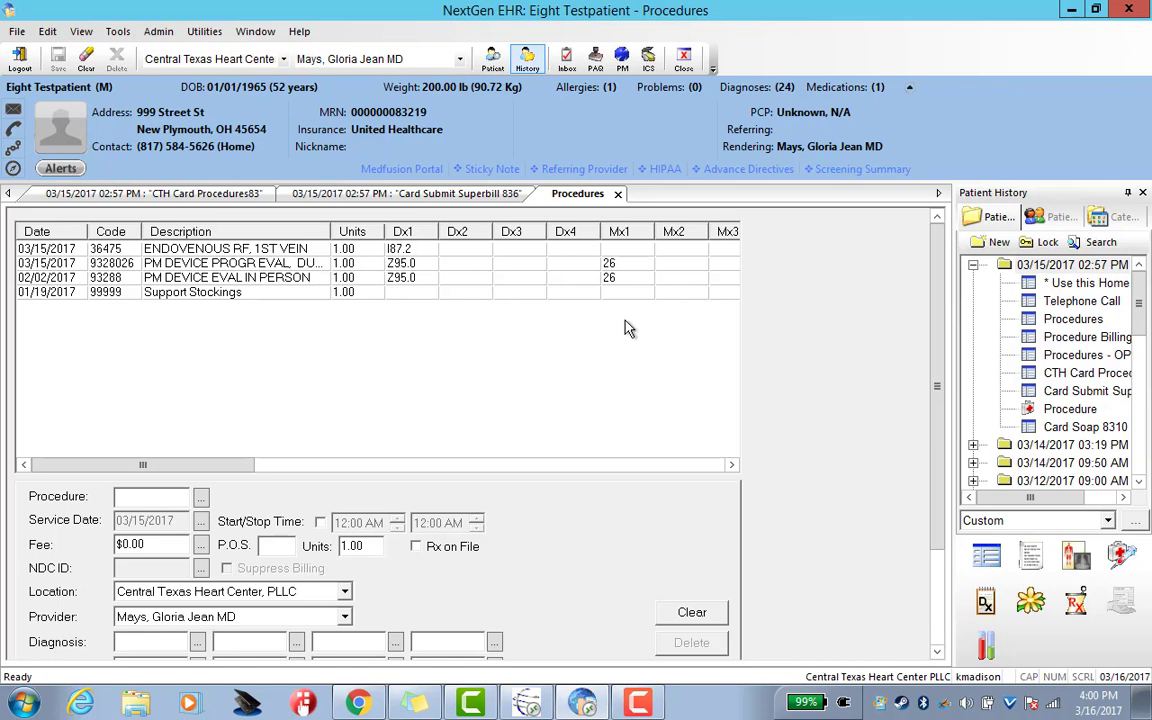
{"action": "left_click", "coordinate": [447, 199]}
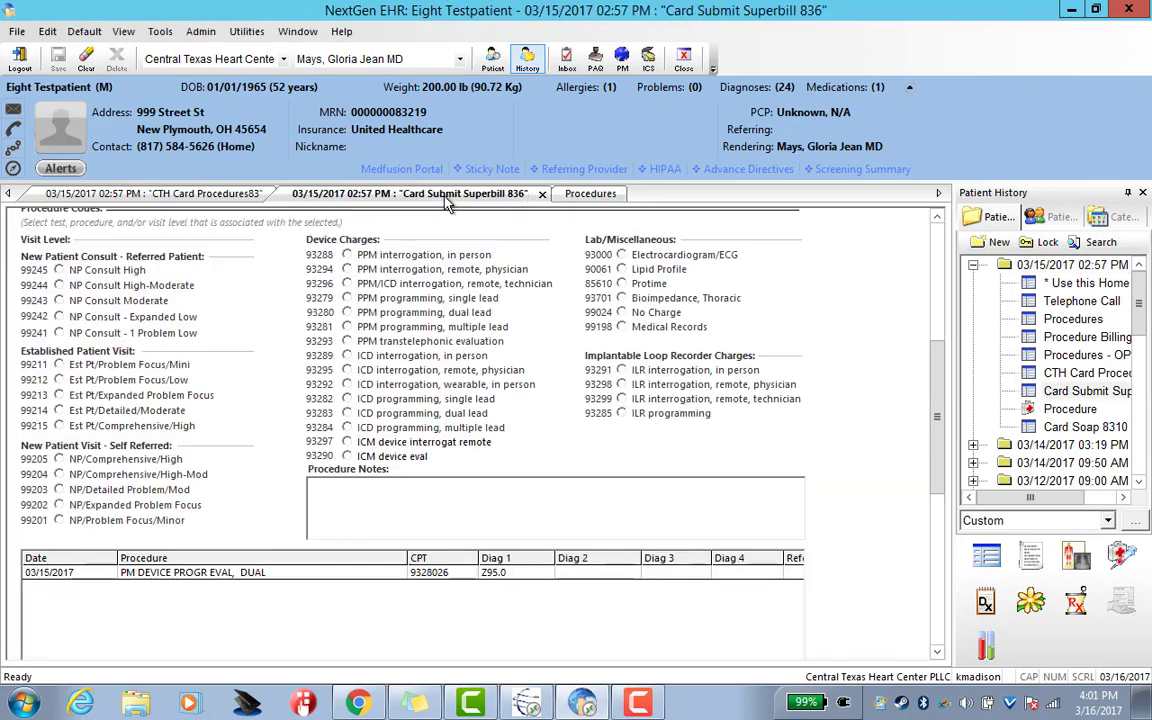
Add the 93000 ELECTROCARDIOGRAM, COMPLETE charge for 03/15/2017 with no diagnosis or modifiers
{"action": "left_click", "coordinate": [592, 195]}
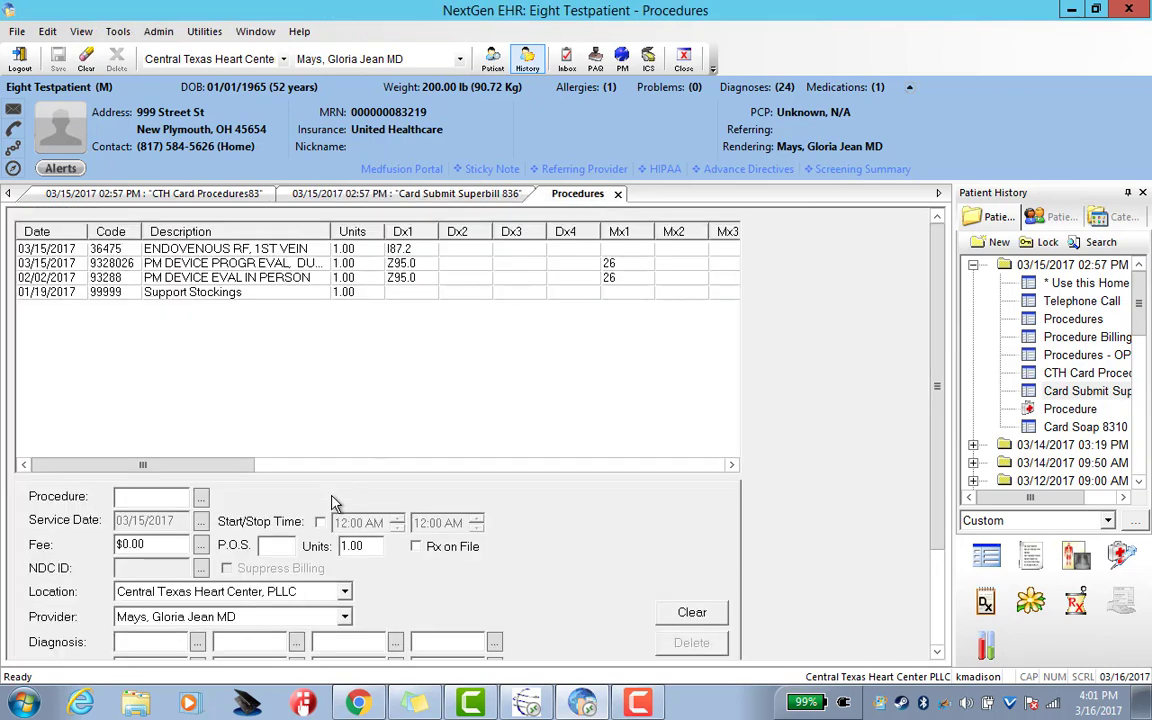
{"action": "left_click", "coordinate": [202, 500]}
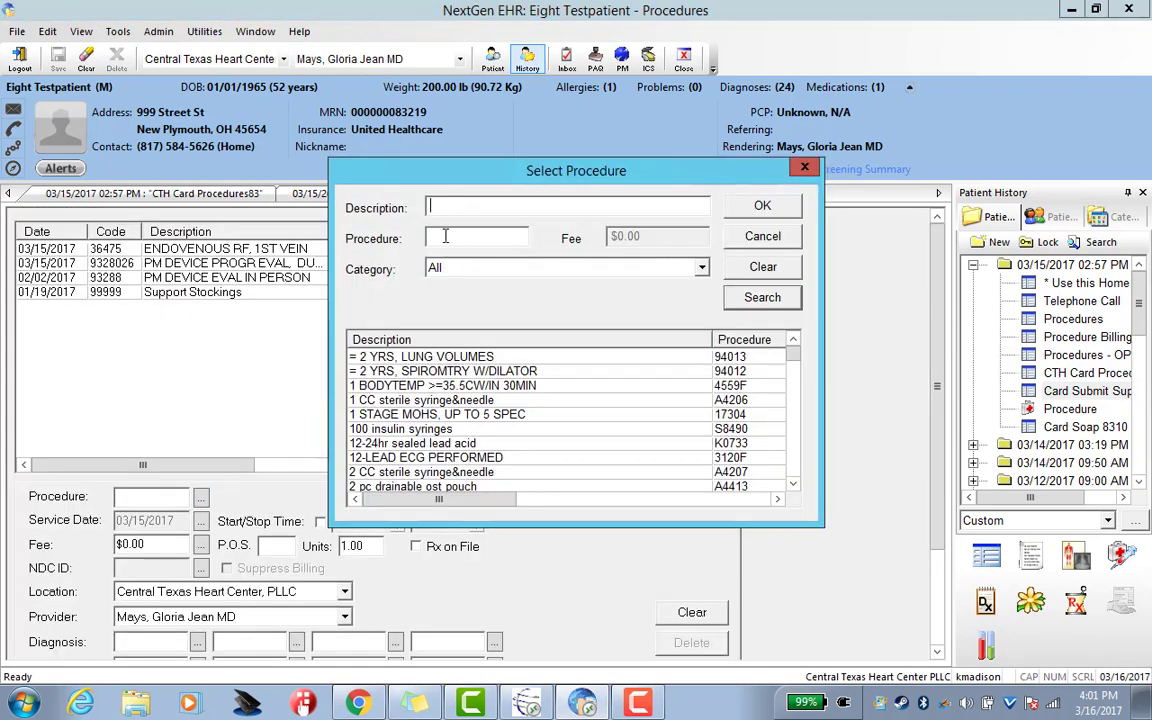
{"action": "type", "text": "93"}
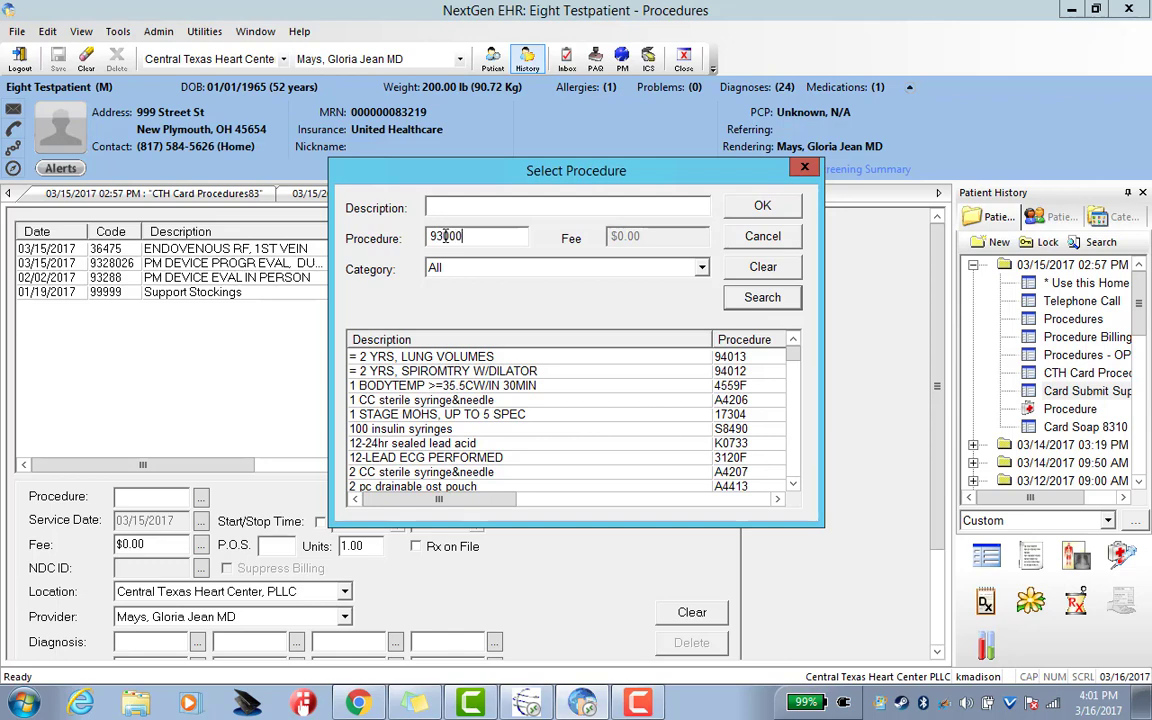
{"action": "type", "text": "000"}
{"action": "left_click", "coordinate": [760, 206]}
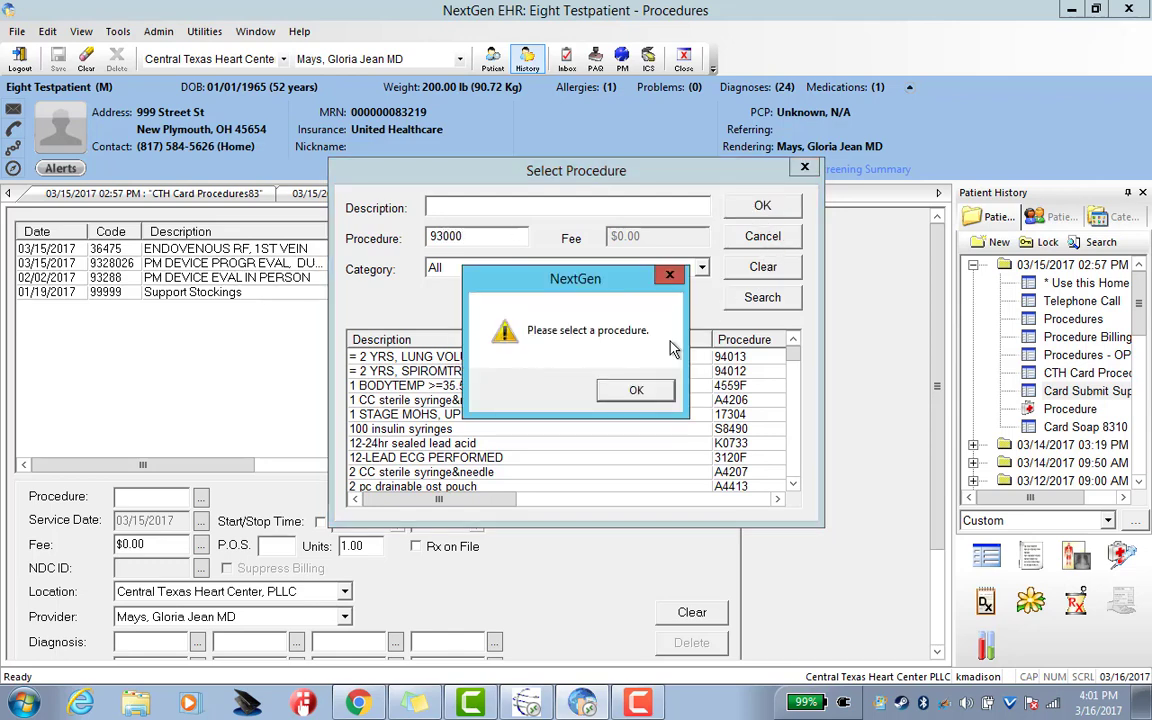
{"action": "left_click", "coordinate": [638, 390]}
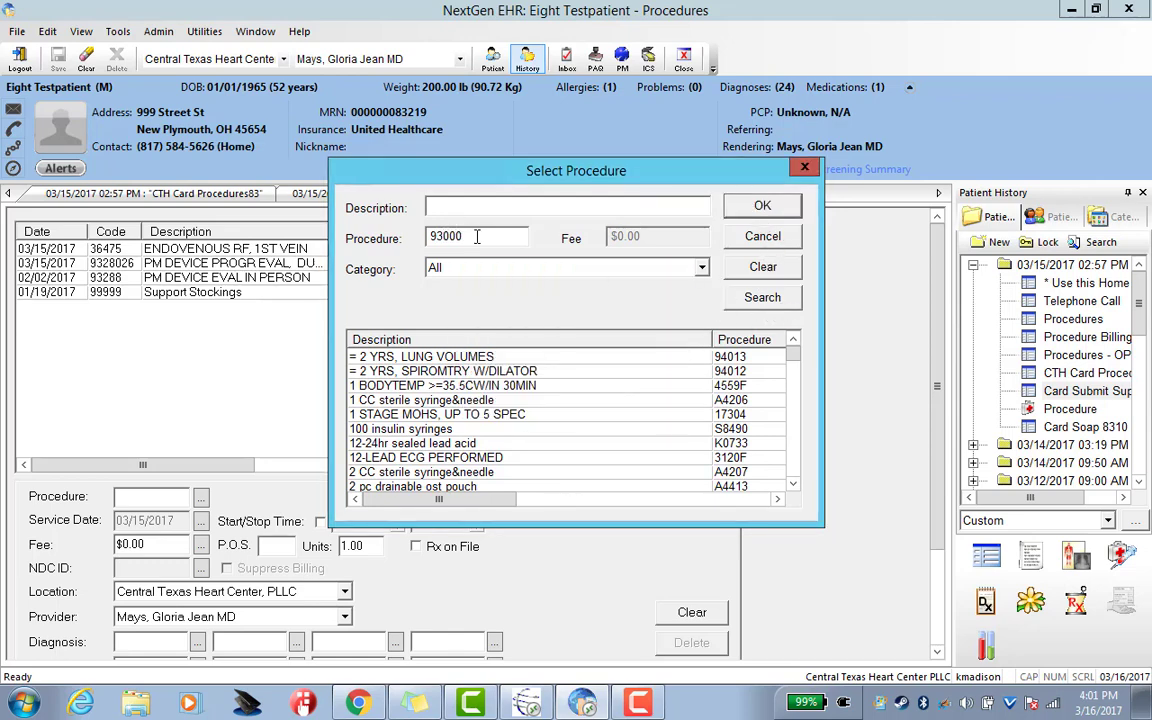
{"action": "left_click", "coordinate": [762, 297]}
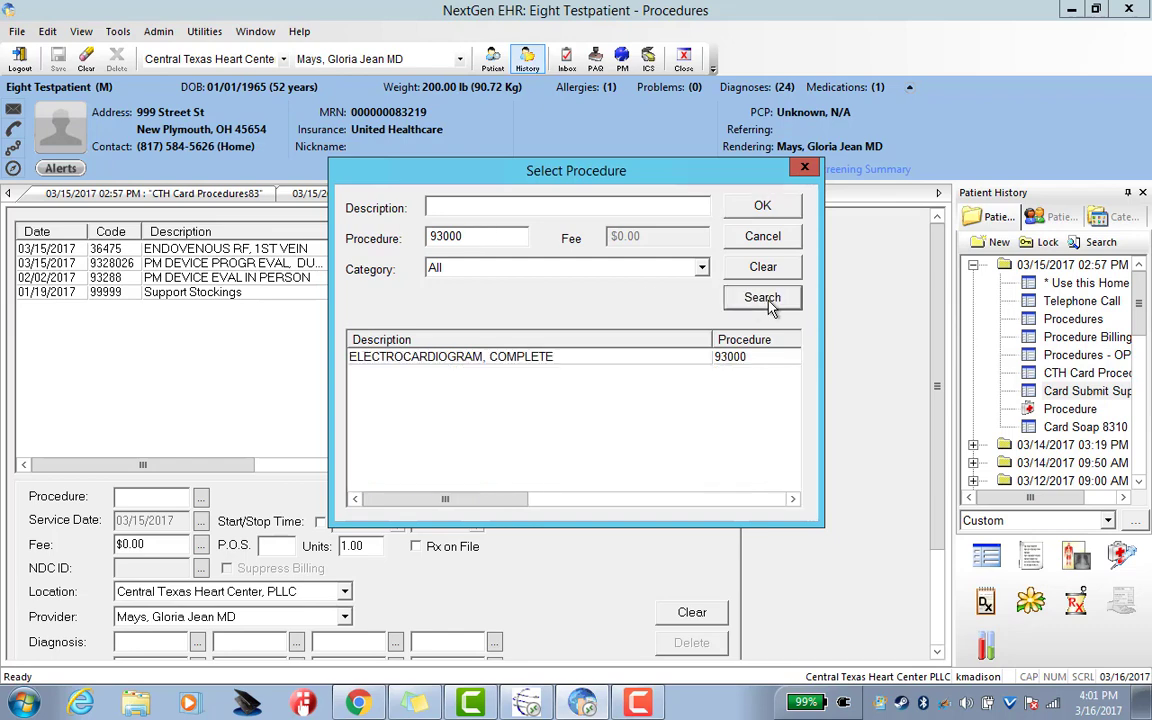
{"action": "double_click", "coordinate": [556, 357]}
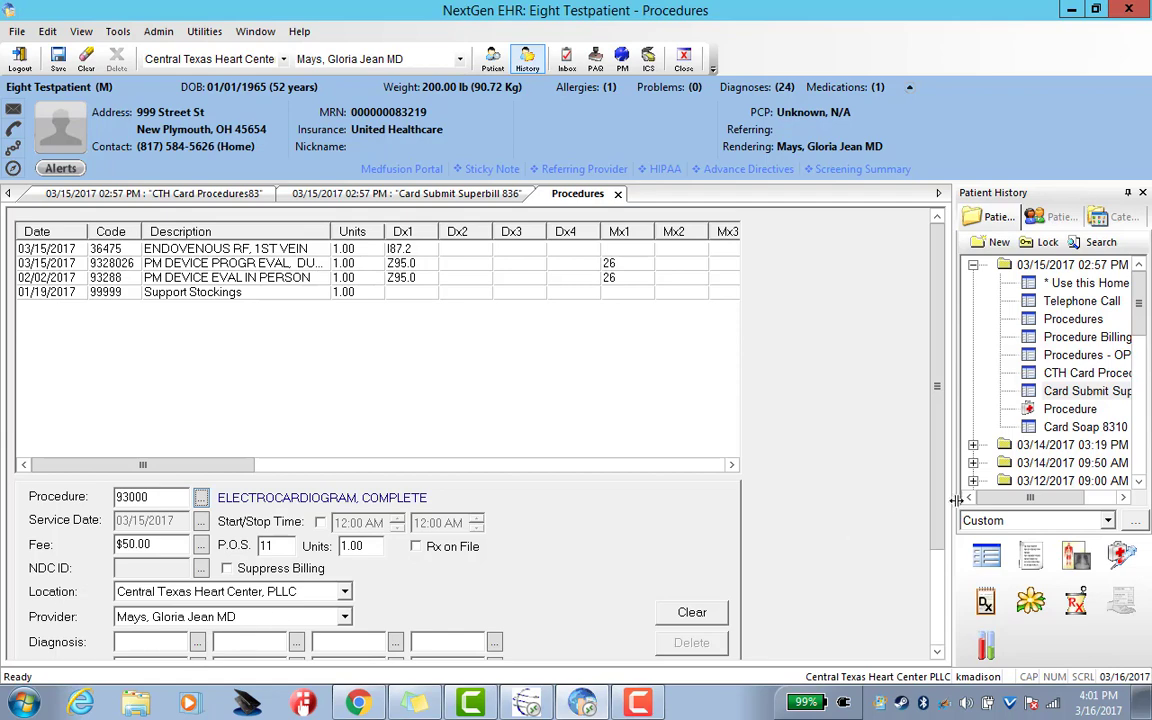
{"action": "scroll", "coordinate": [939, 504], "scroll_direction": "down", "scroll_amount": 1}
{"action": "left_click", "coordinate": [713, 652]}
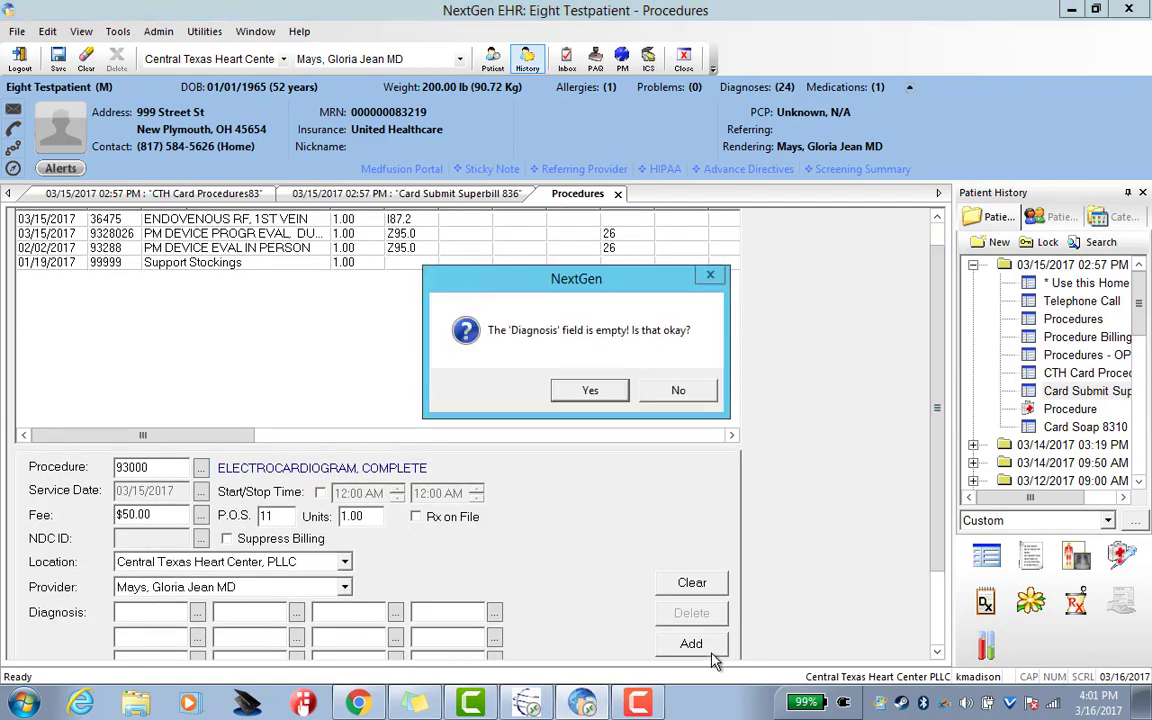
{"action": "left_click", "coordinate": [588, 392]}
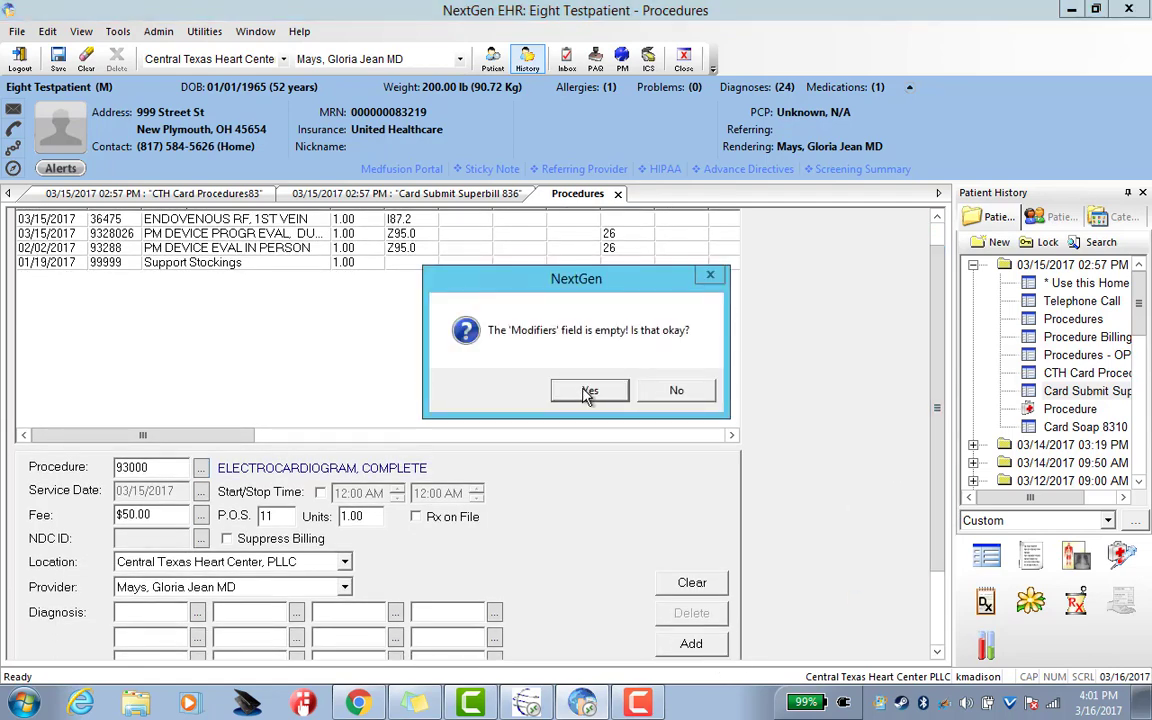
{"action": "left_click", "coordinate": [588, 392]}
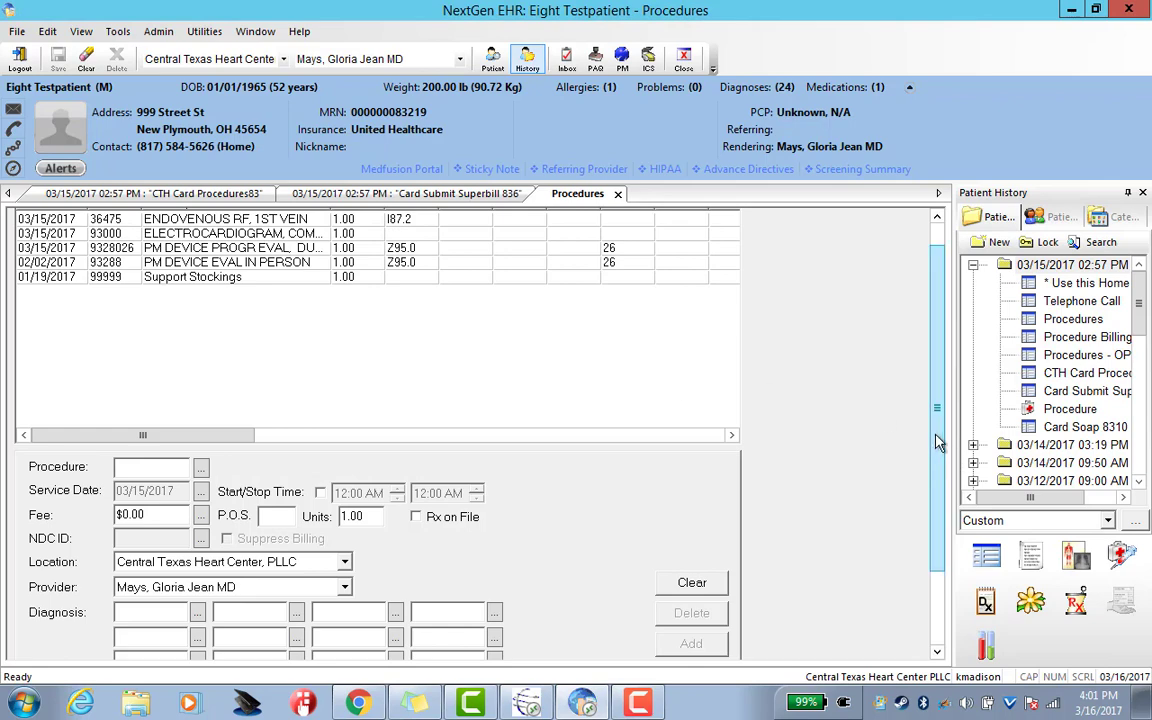
{"action": "scroll", "coordinate": [939, 443], "scroll_direction": "up", "scroll_amount": 1}
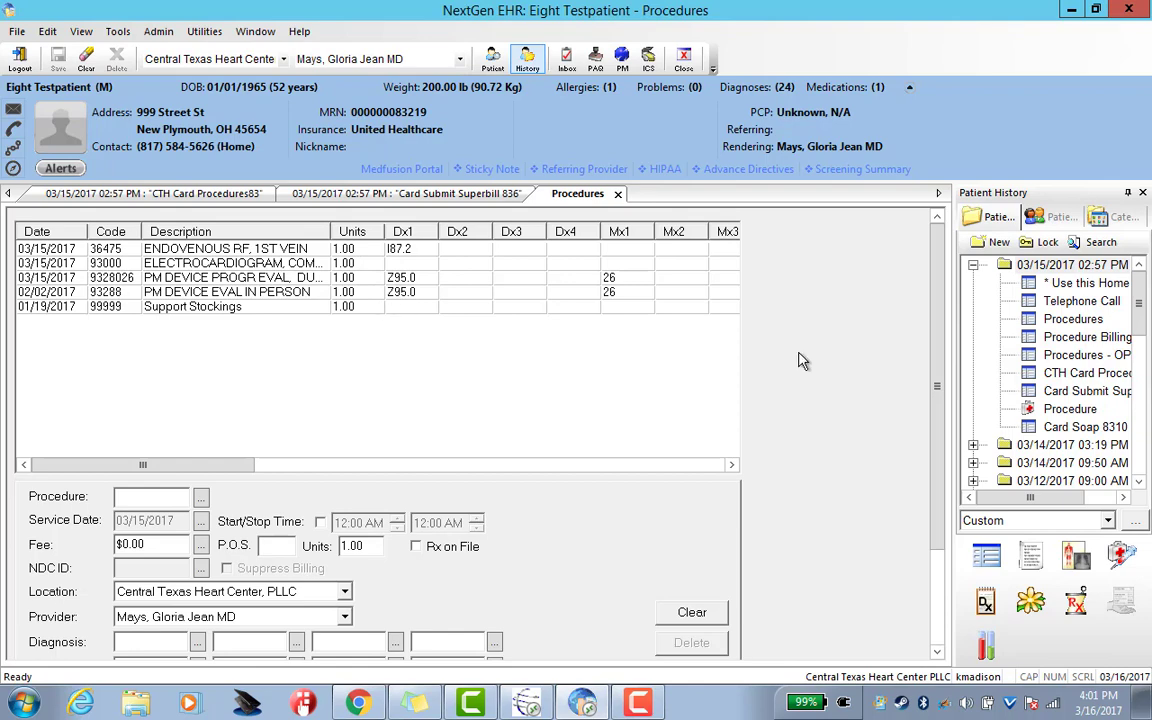
{"action": "scroll", "coordinate": [931, 375], "scroll_direction": "down", "scroll_amount": 2}
{"action": "mouse_move", "coordinate": [931, 375]}
{"action": "left_mouse_down"}
{"action": "mouse_move", "coordinate": [944, 481]}
{"action": "mouse_move", "coordinate": [944, 368]}
{"action": "left_mouse_up"}
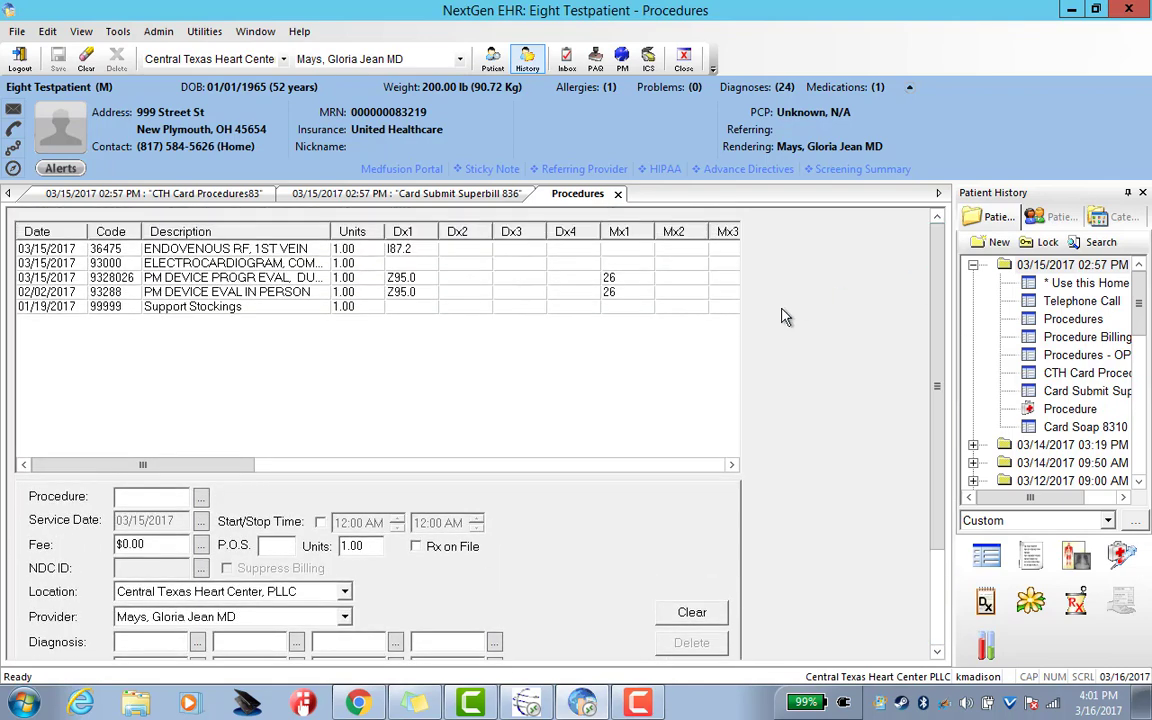